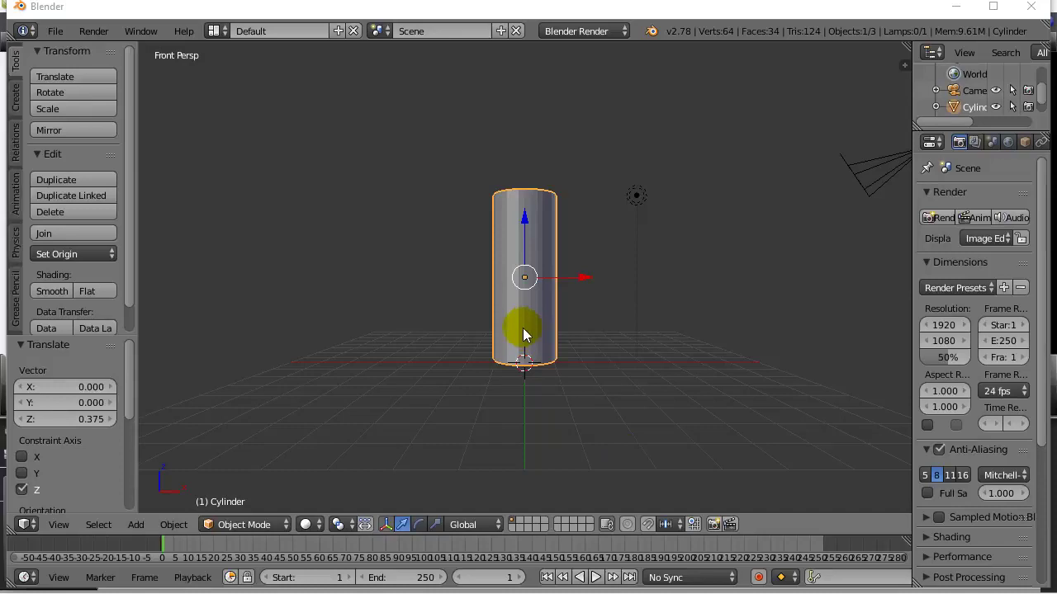
Step: Enter Edit Mode on the cylinder and zoom in on it
key("Tab")
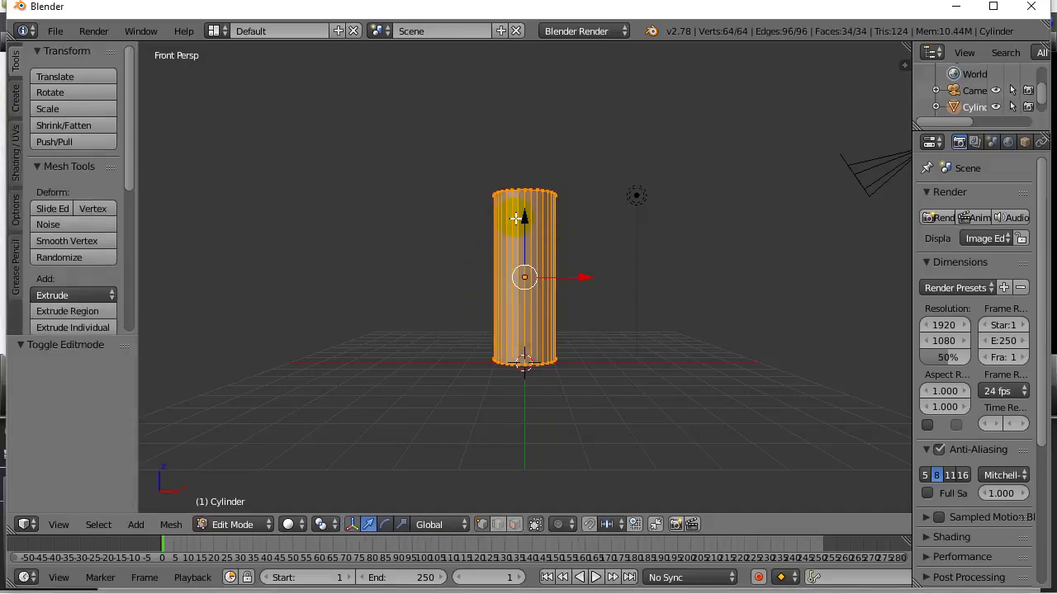
scroll(510, 243, "up", 3)
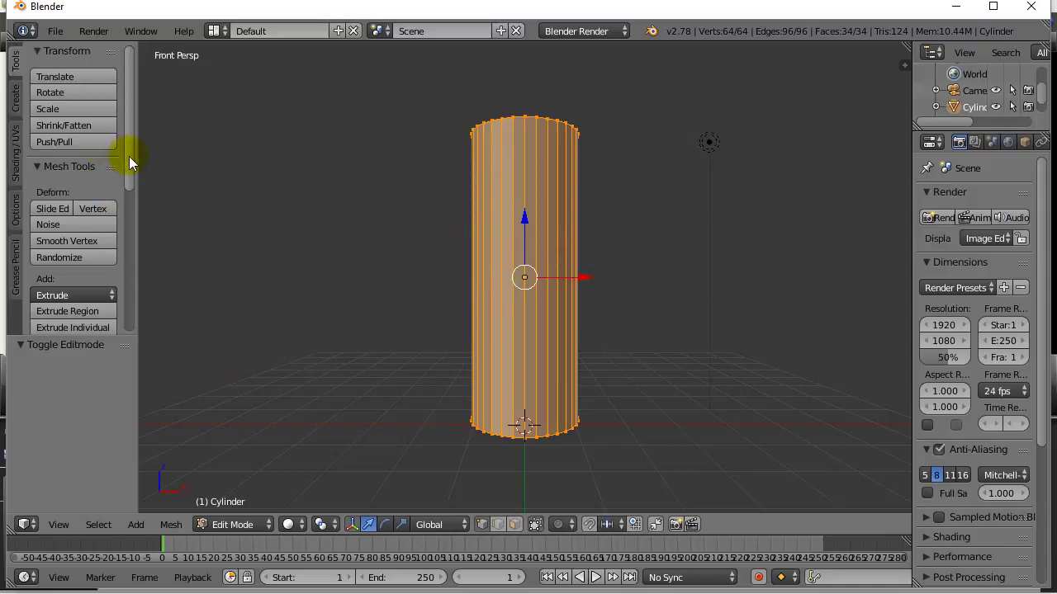
left_click_drag(130, 157, 140, 279)
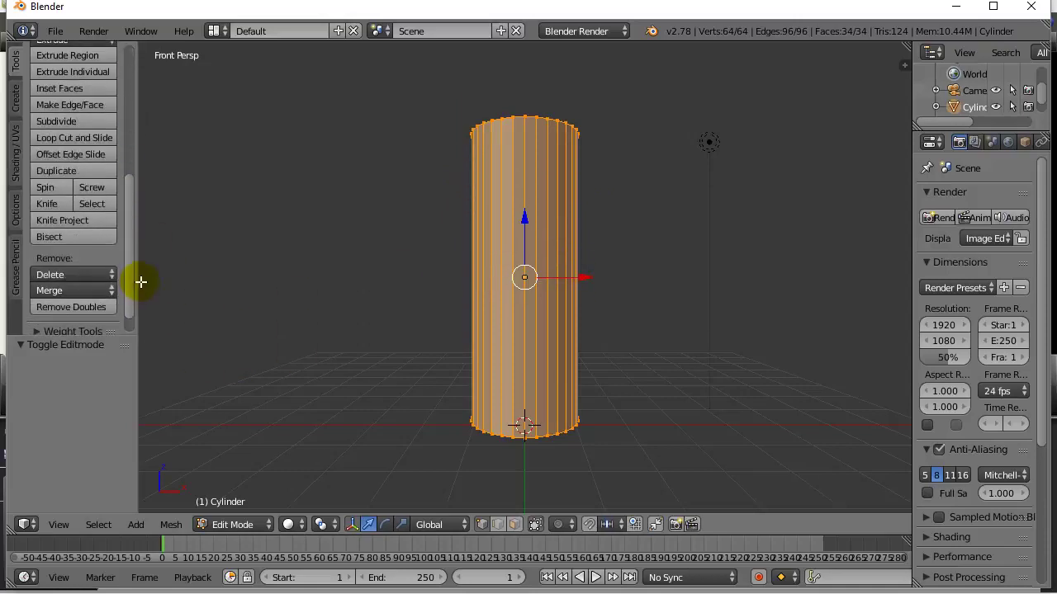
Step: Loop-cut the cylinder with 37 evenly spaced edge loops, then return to Object Mode
left_click(64, 147)
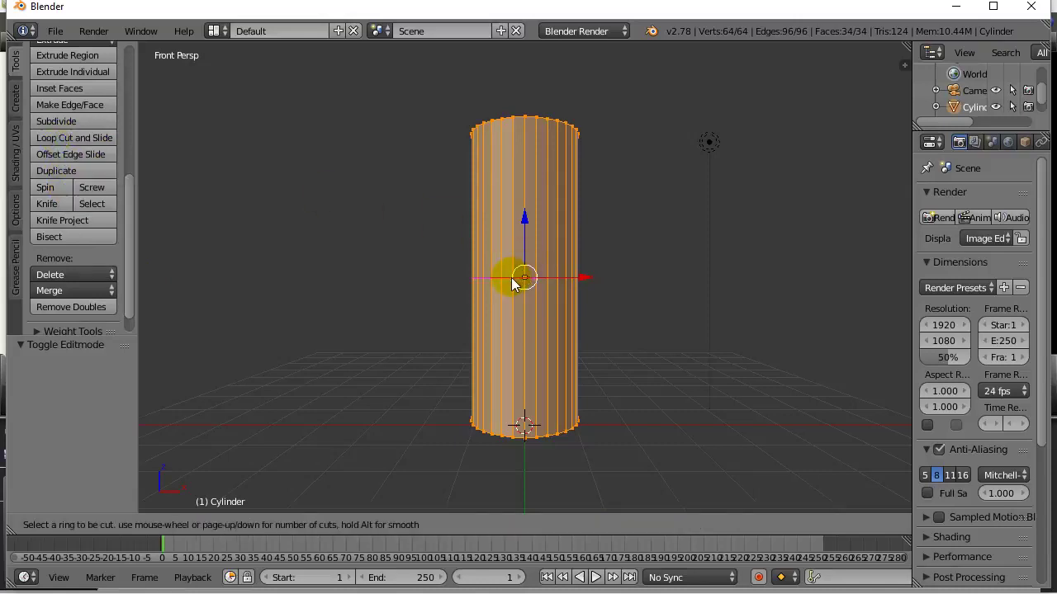
scroll(515, 279, "up", 5)
scroll(515, 279, "up", 20)
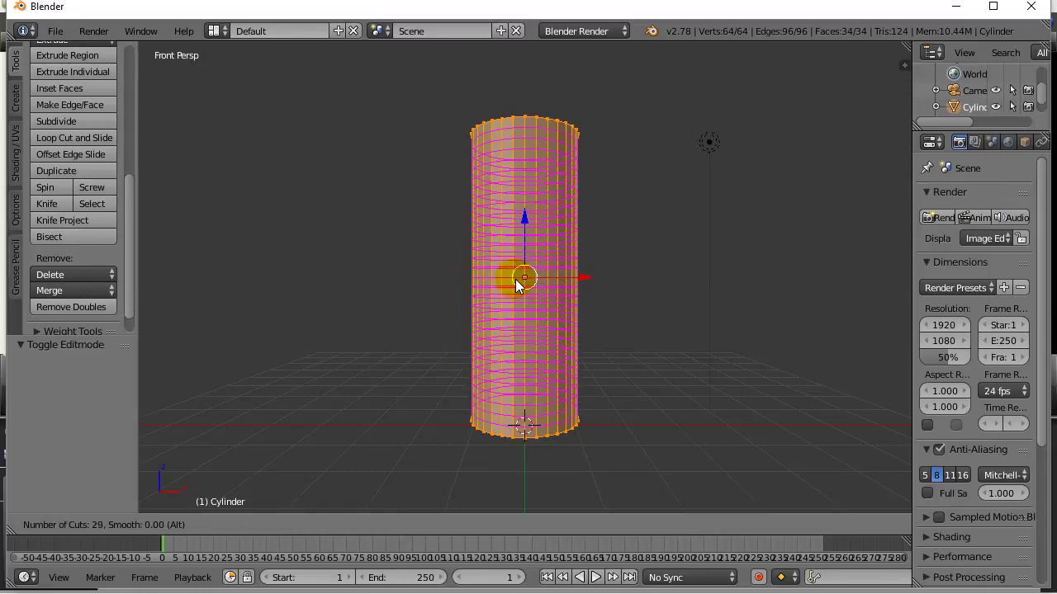
scroll(516, 279, "up", 3)
scroll(515, 279, "up", 3)
scroll(516, 279, "down", 1)
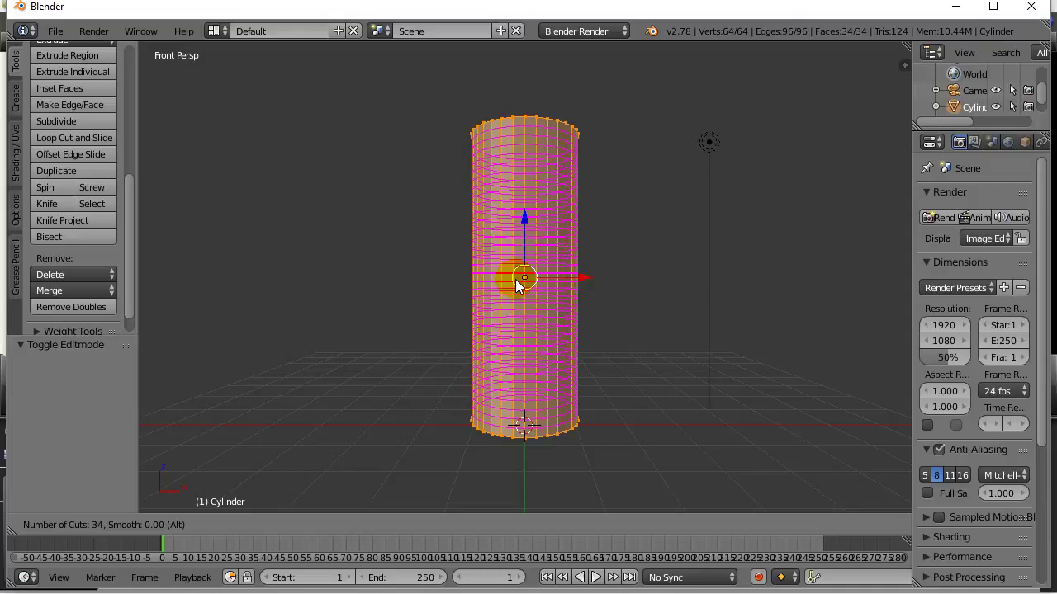
scroll(515, 279, "up", 3)
left_click(515, 279)
right_click(515, 279)
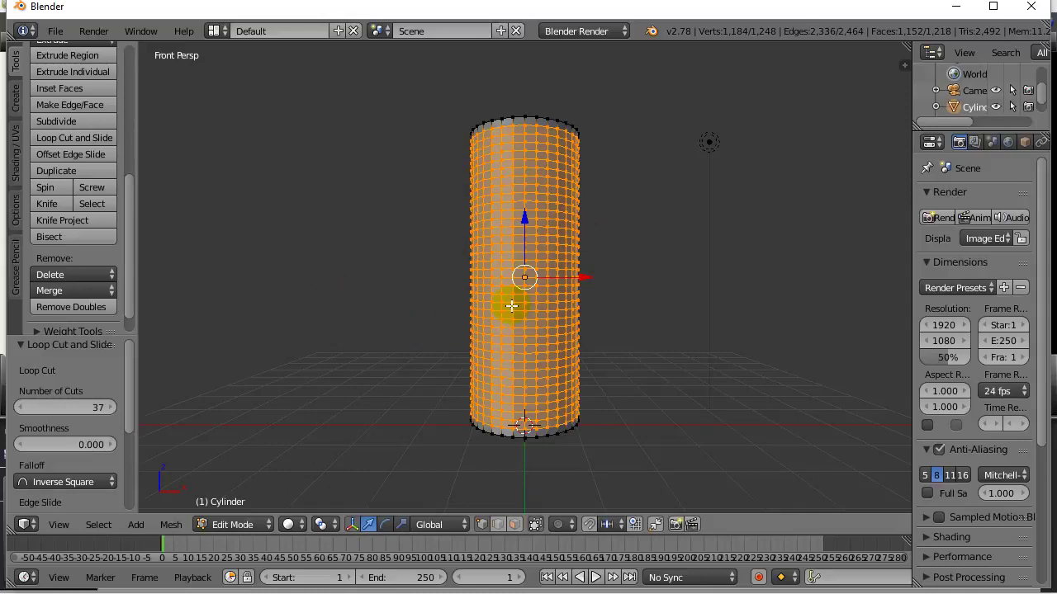
key("Tab")
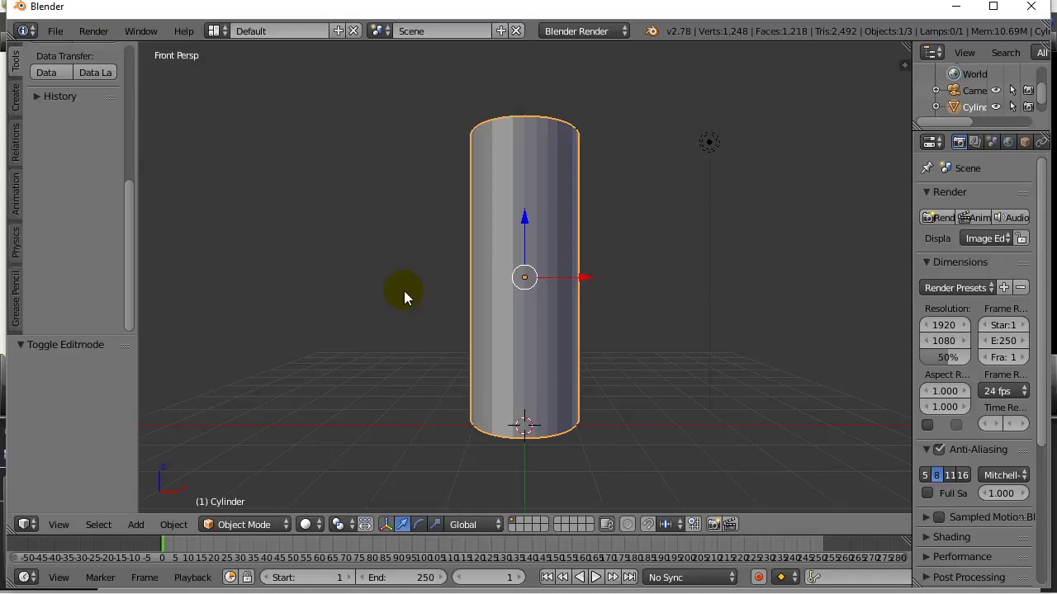
Step: In orthographic view, add a Single Bone armature and scale it by 1.814
key("KP_5")
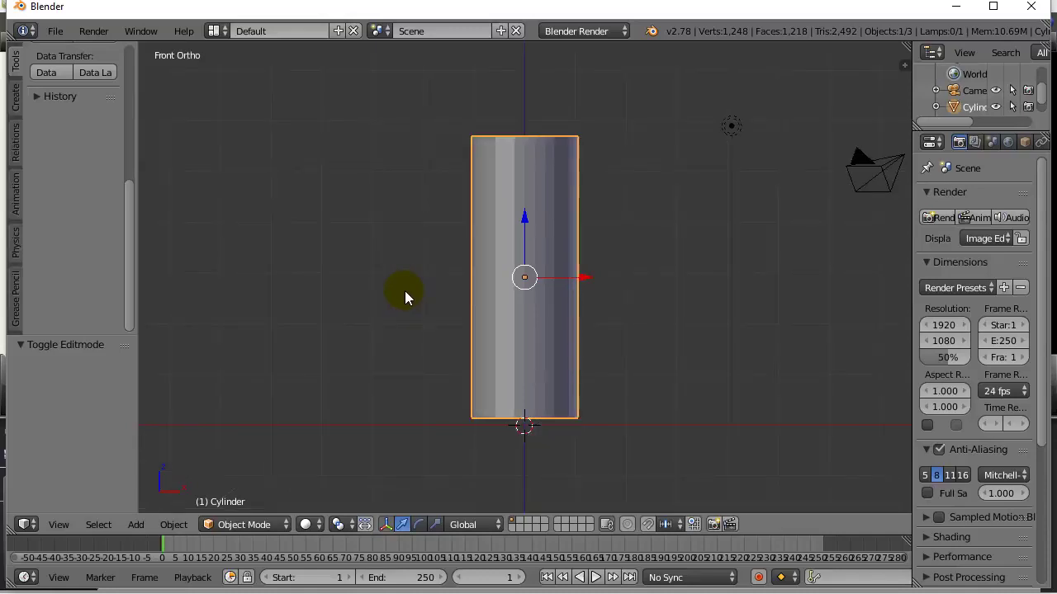
scroll(405, 291, "up", 1)
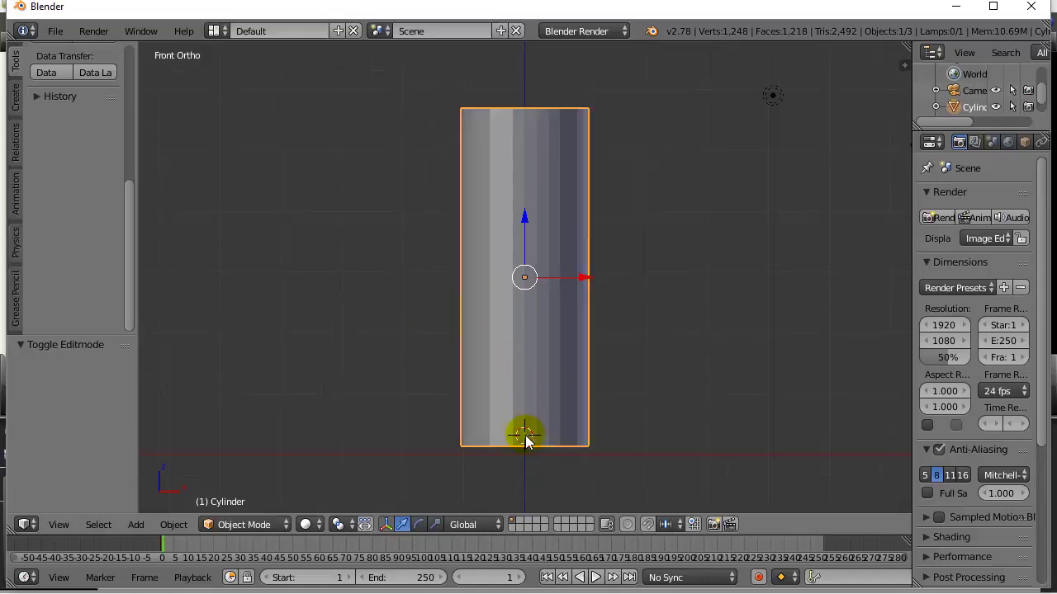
left_click(135, 525)
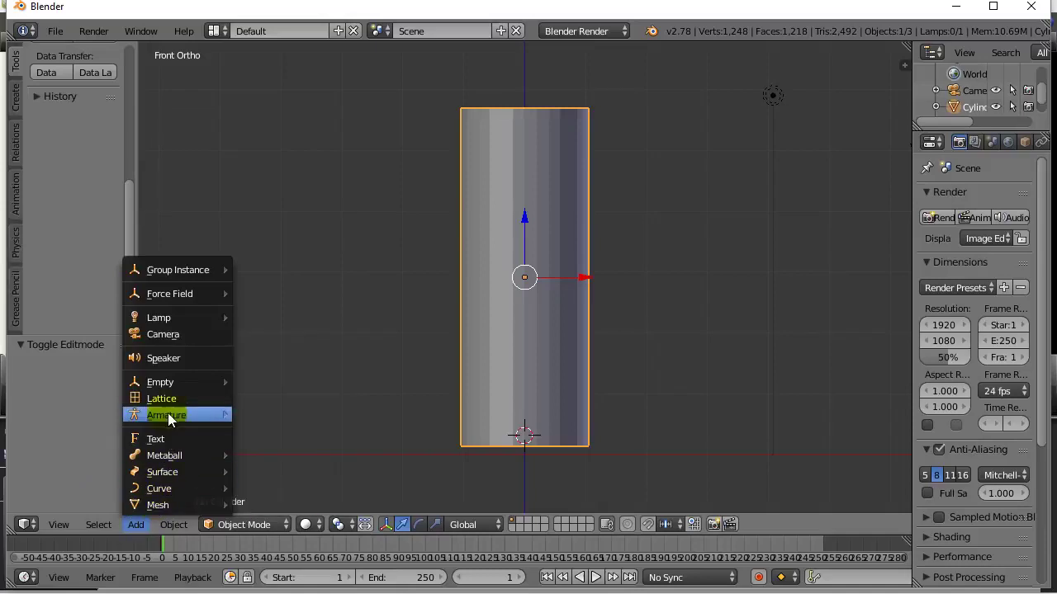
mouse_move(170, 416)
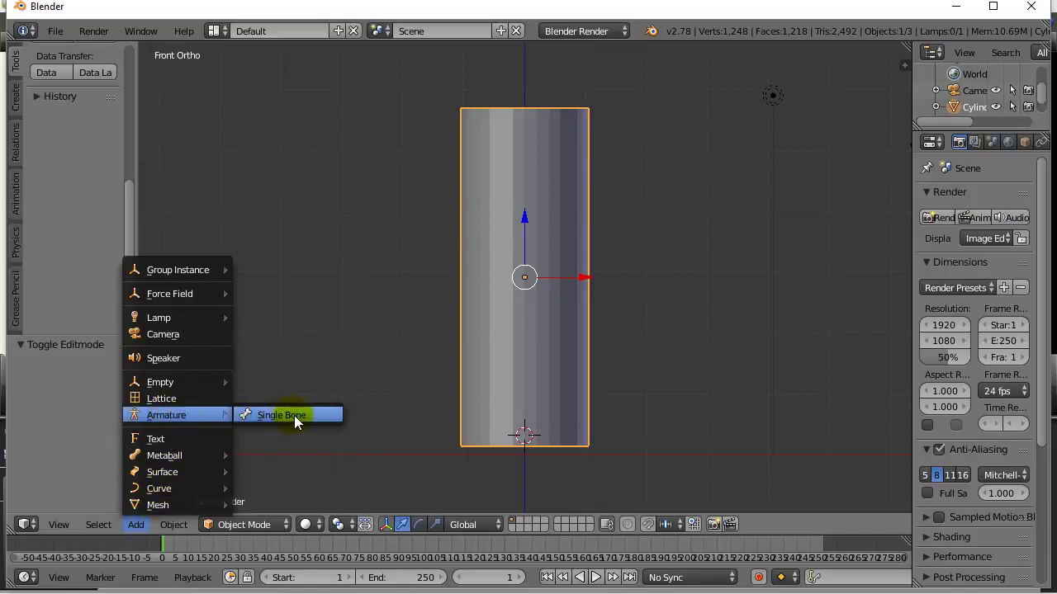
left_click(295, 418)
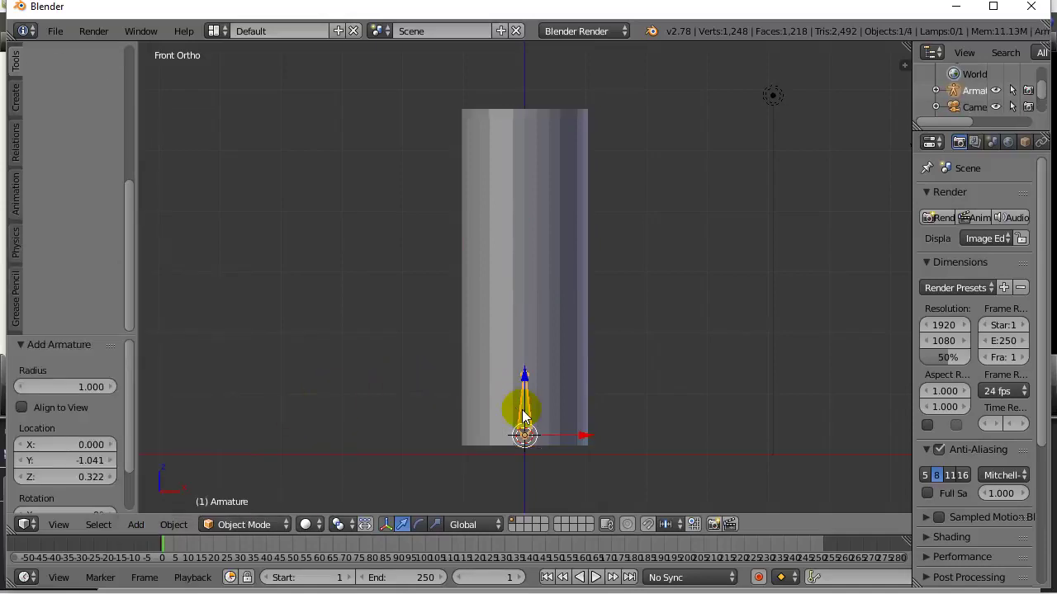
key("s")
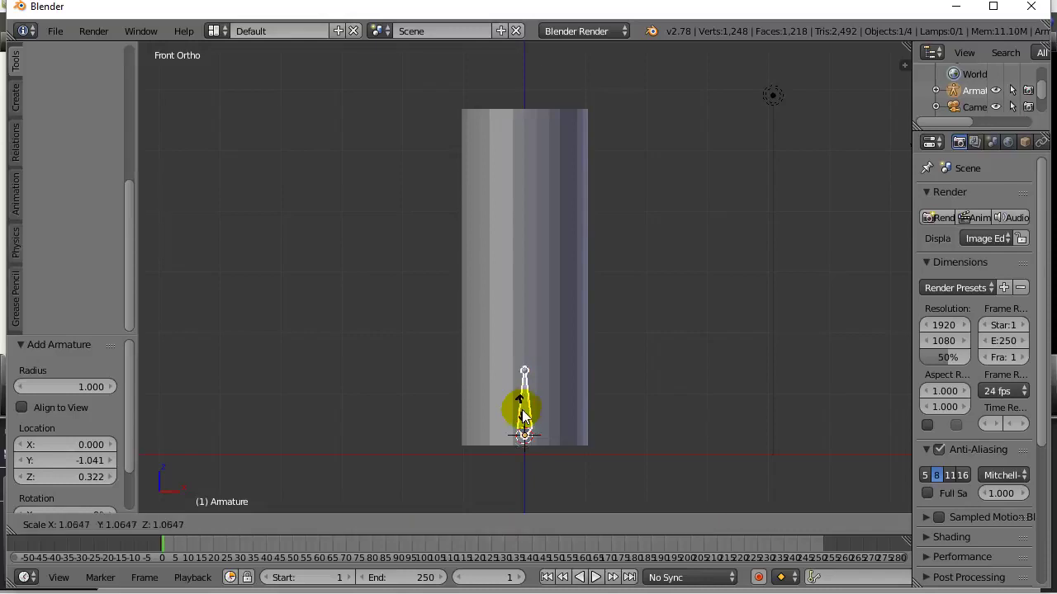
left_click(506, 398)
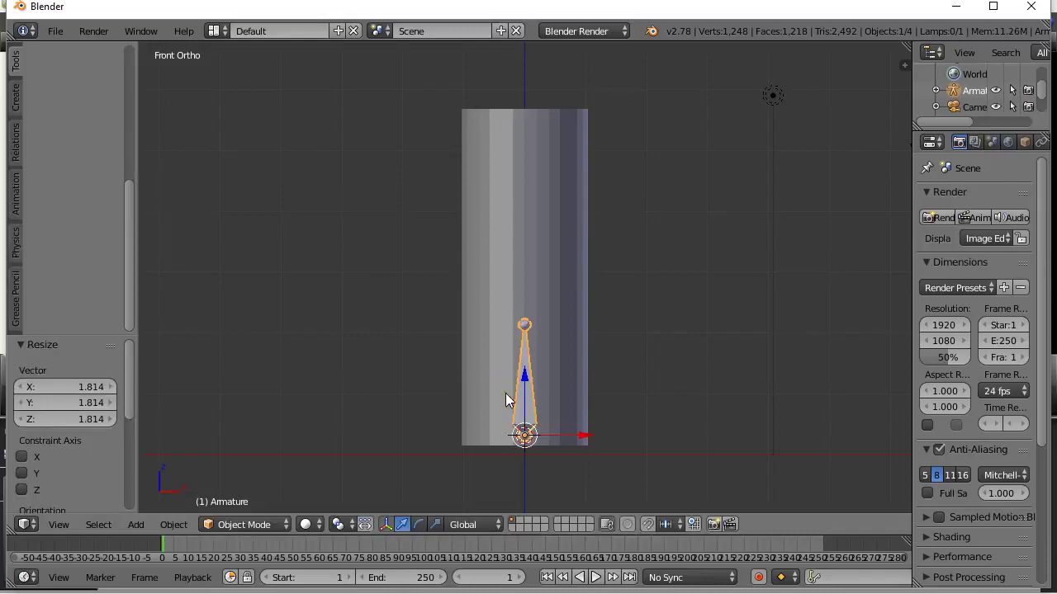
Step: In armature Edit Mode, extrude two bones from the tip up to the cylinder's top
left_click(249, 526)
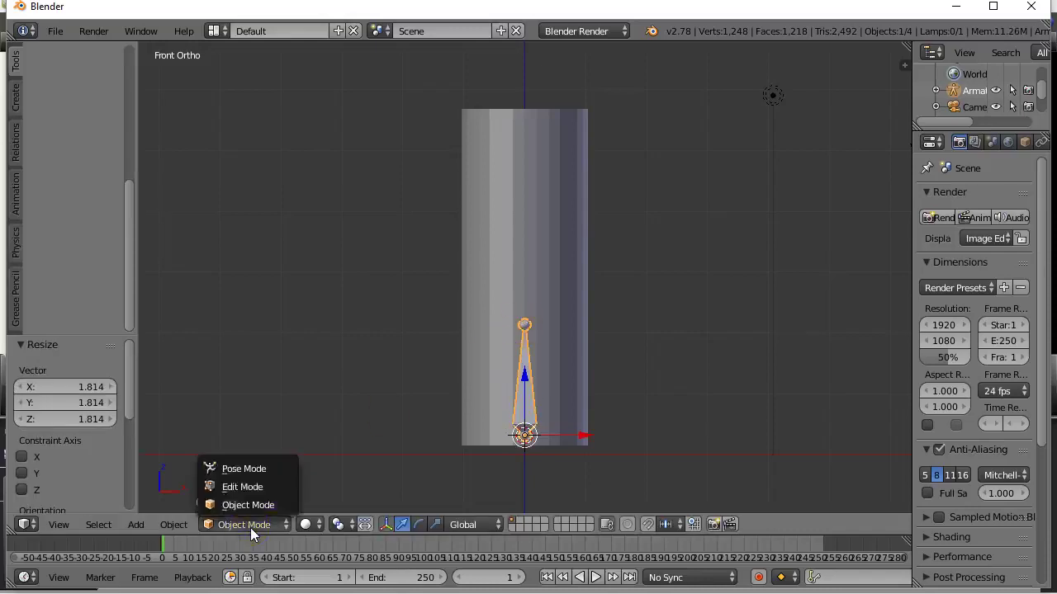
left_click(252, 488)
left_click(525, 324)
left_click(525, 325)
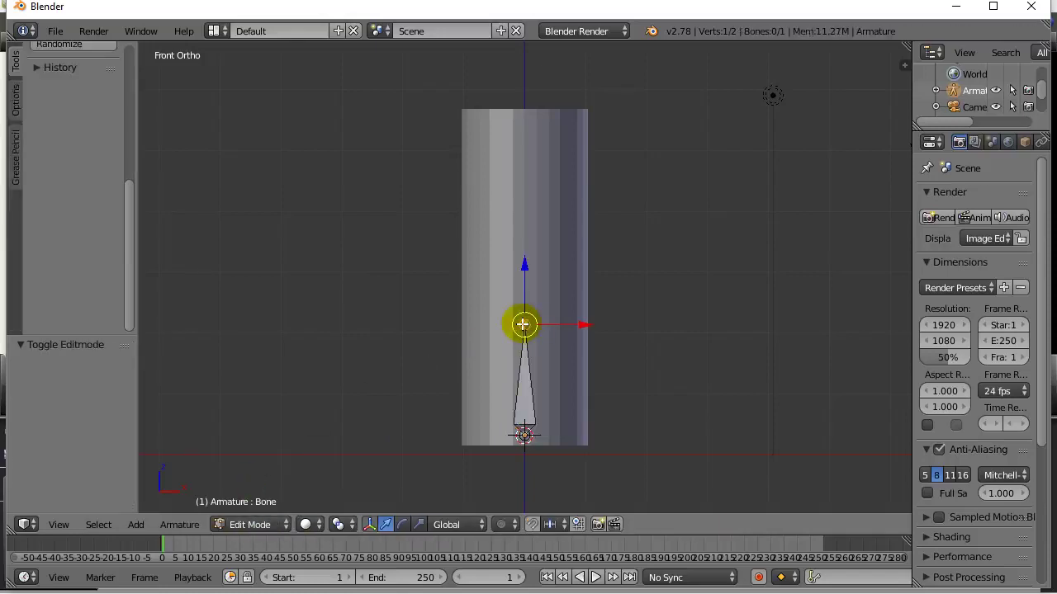
key("e")
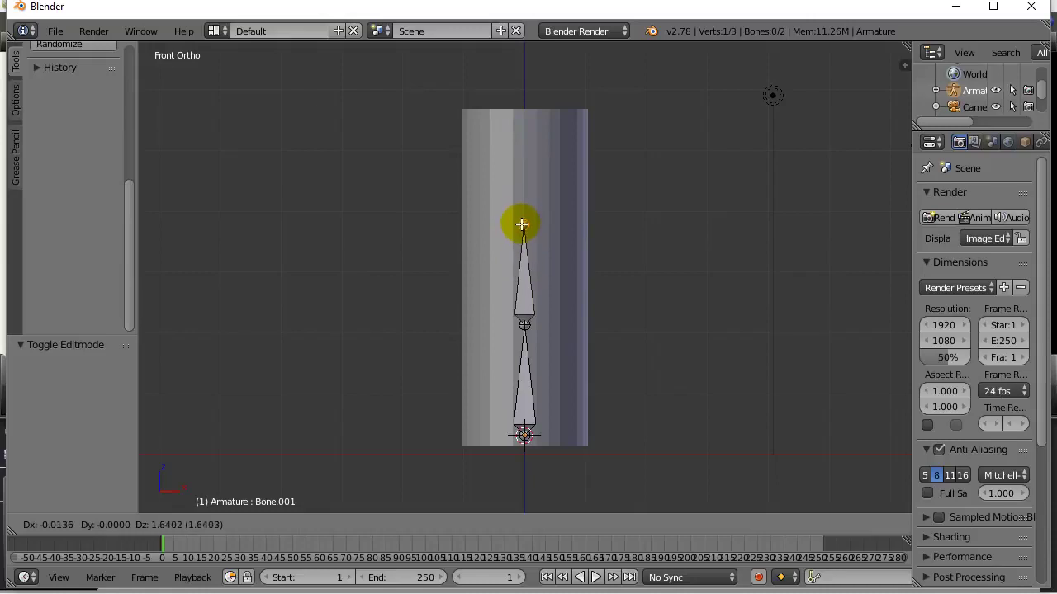
left_click(522, 224)
key("e")
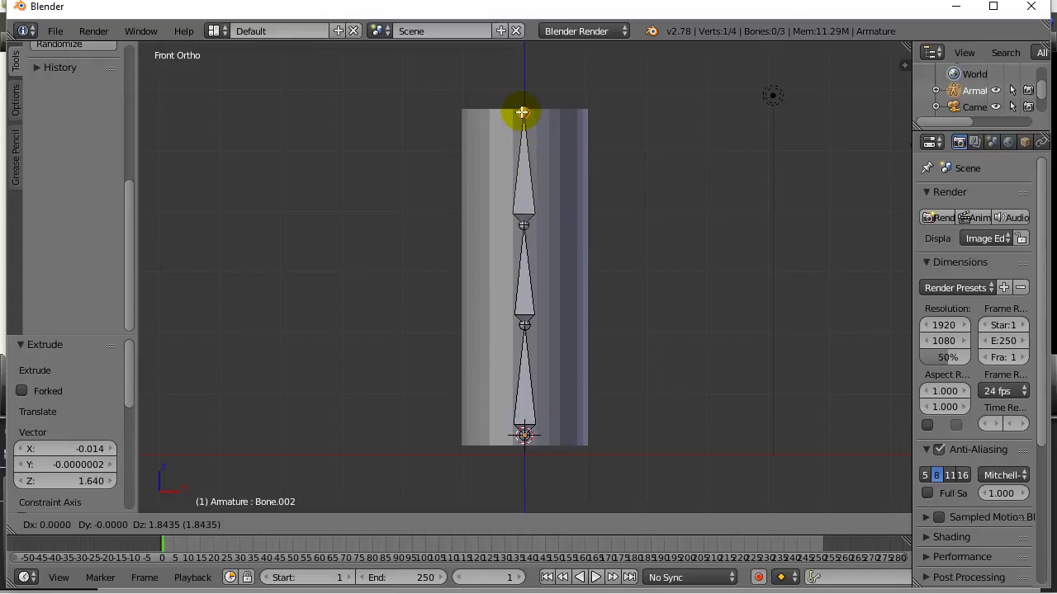
left_click(522, 112)
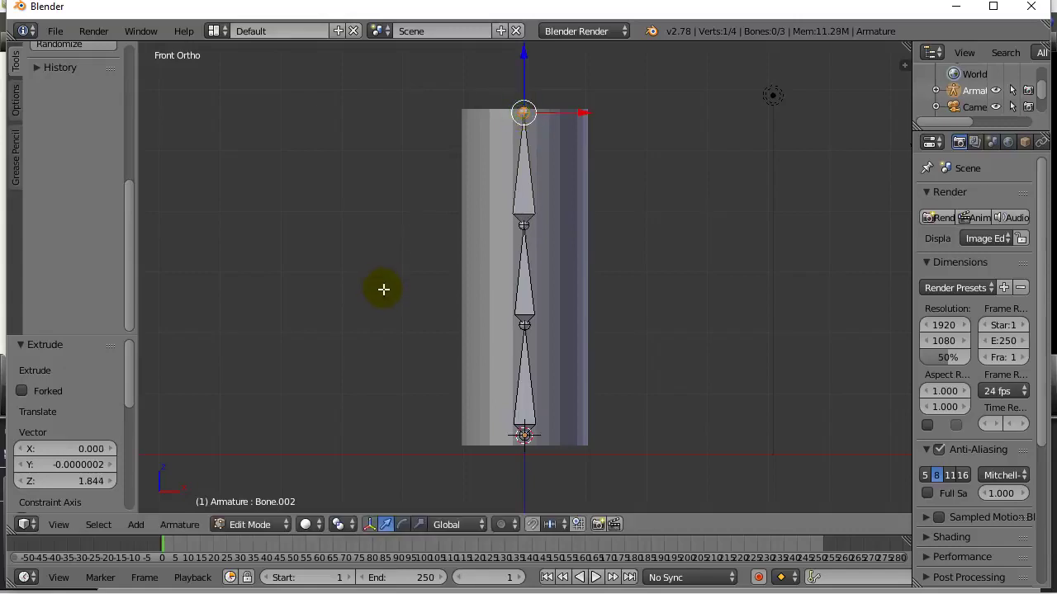
Step: Enable X-Ray in the Armature data properties so bones show through the cylinder
left_click_drag(912, 321, 803, 308)
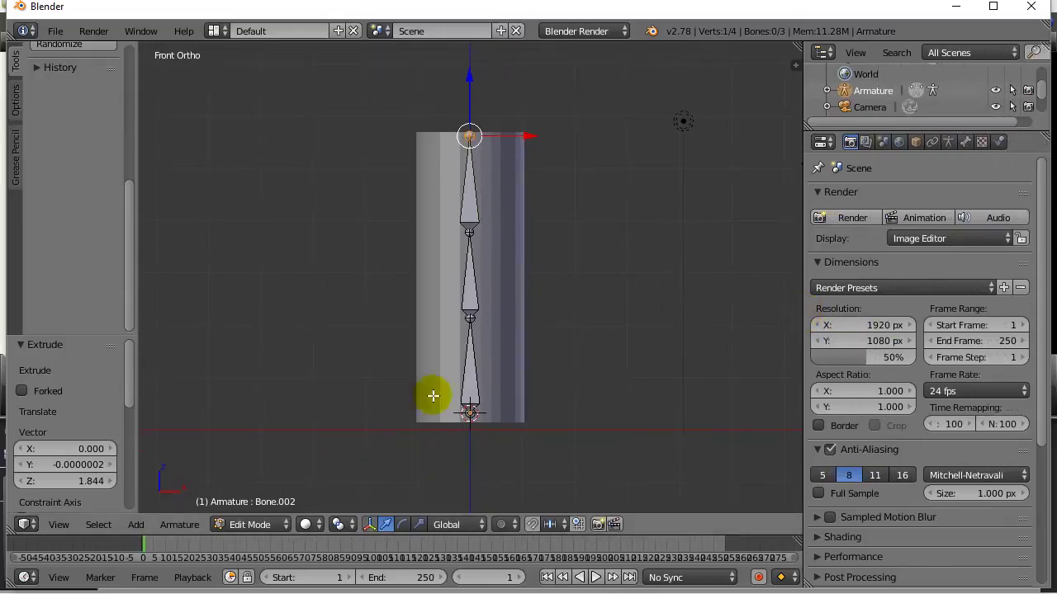
middle_click_drag(293, 331, 315, 350)
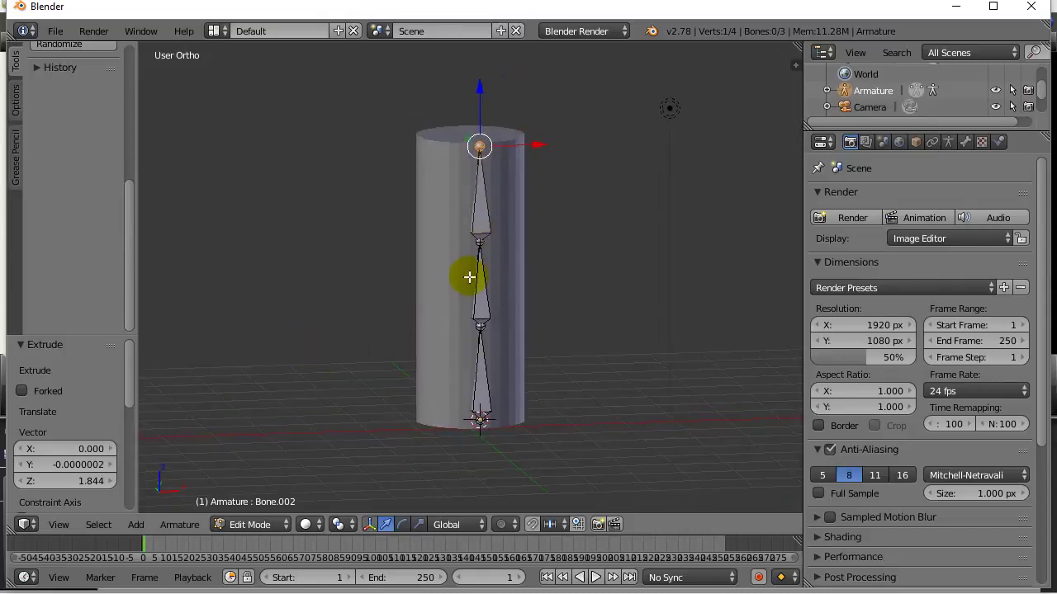
left_click(947, 144)
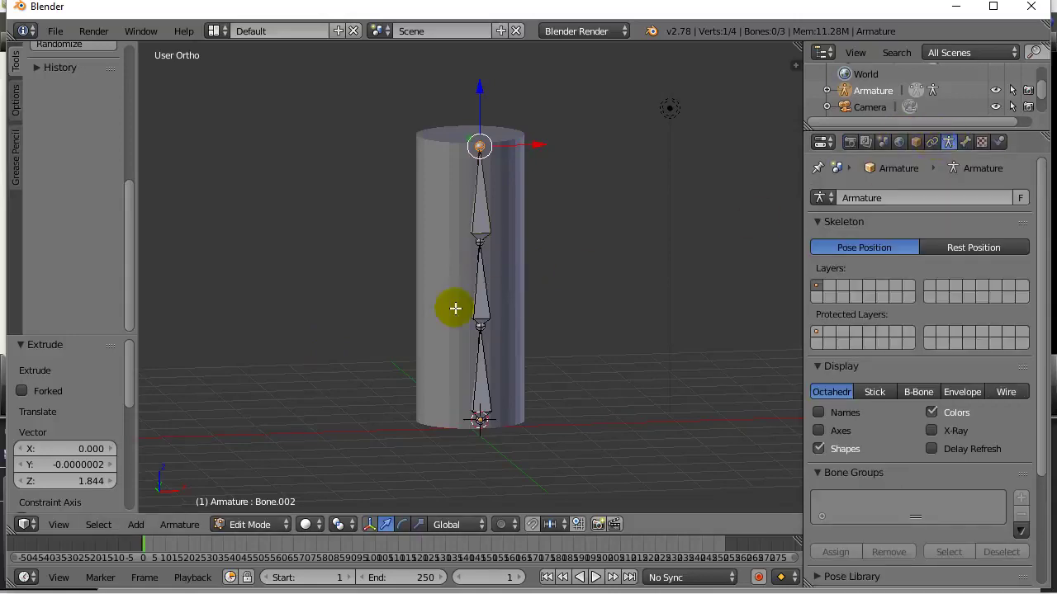
left_click(930, 430)
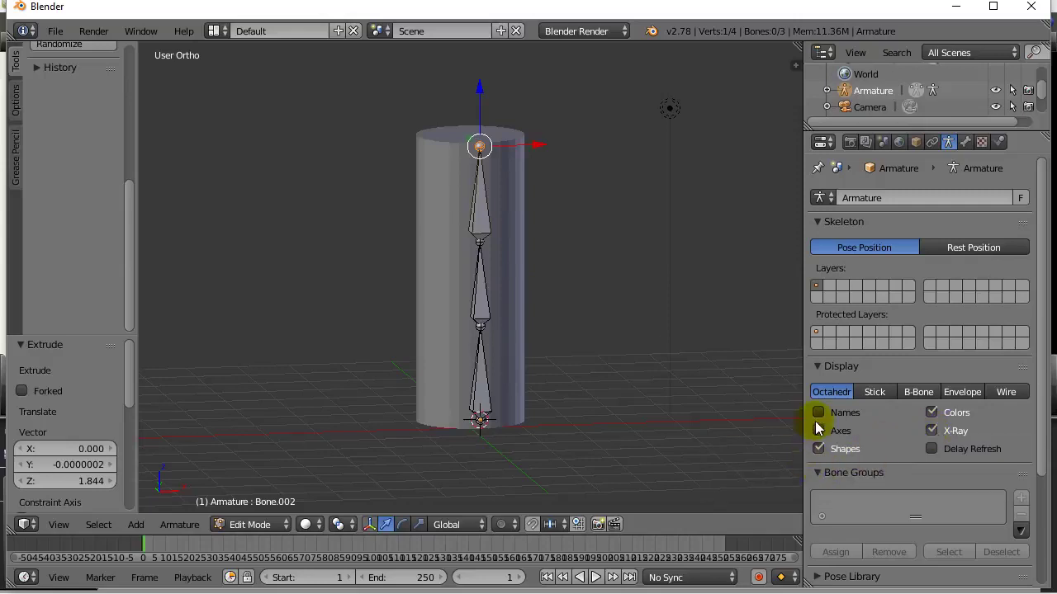
left_click(241, 525)
Step: Return to Object Mode and test-move the armature along the Y axis
left_click(241, 505)
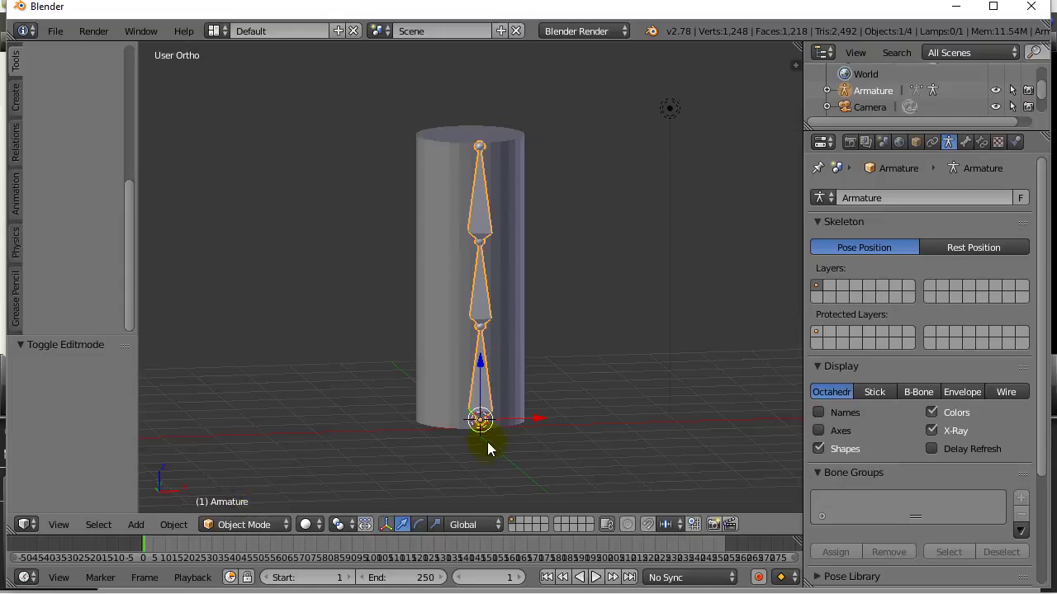
middle_click_drag(437, 425, 292, 443)
key("g")
key("y")
left_click(429, 401)
Step: Clear the armature's location to the origin and raise it 0.284 units along Z
middle_click_drag(379, 325, 347, 348)
key("KP_7")
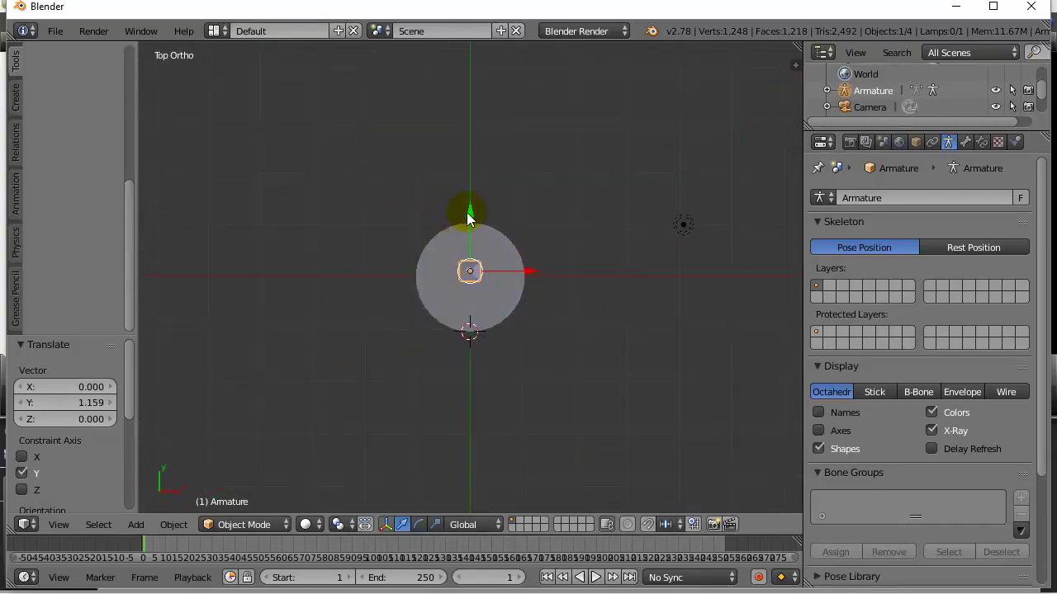
key("alt+g")
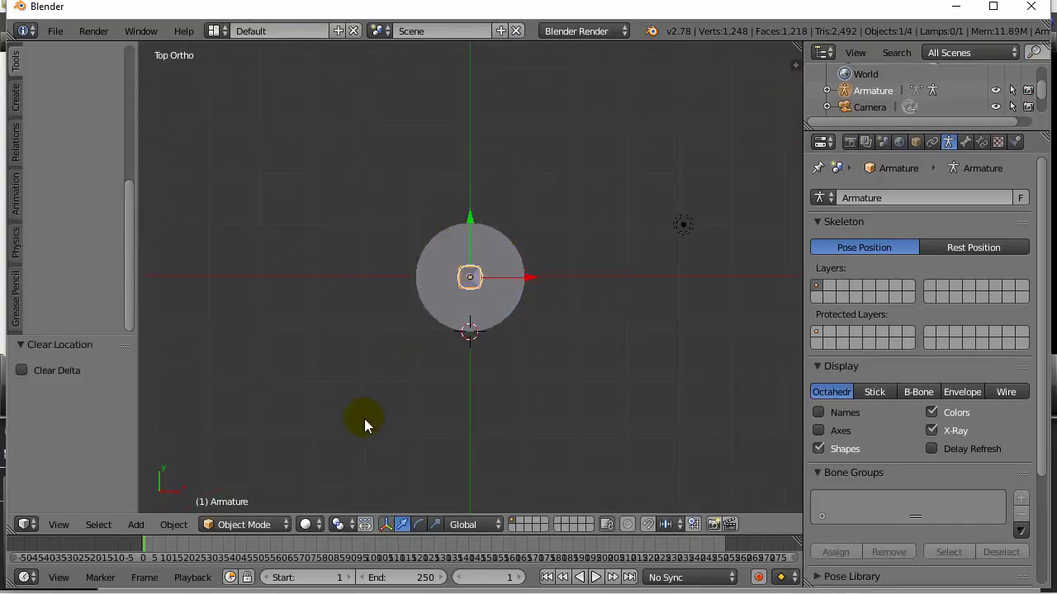
middle_click_drag(465, 417, 461, 243)
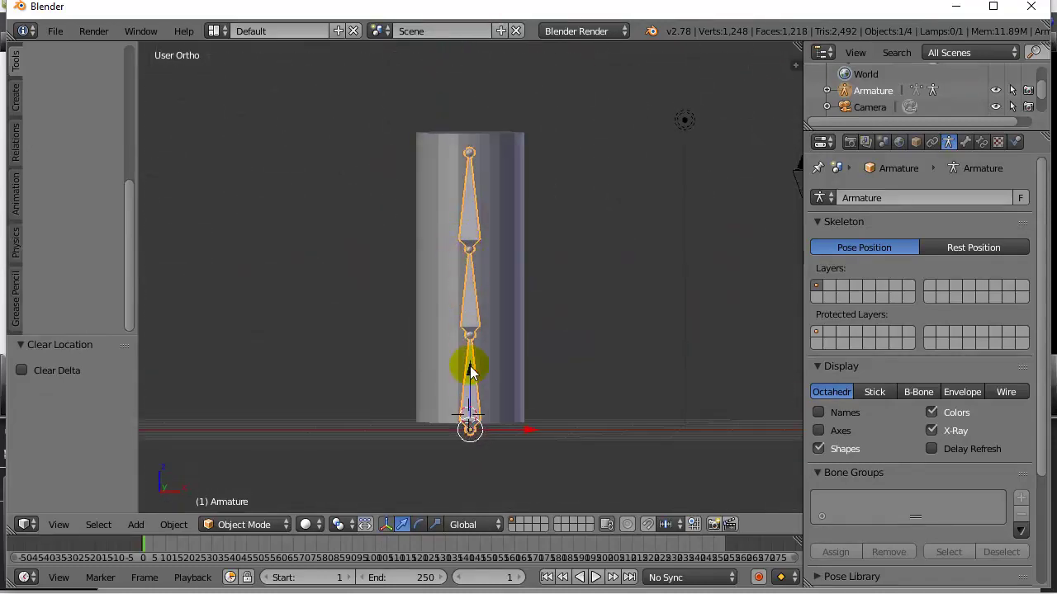
left_click_drag(469, 372, 467, 356)
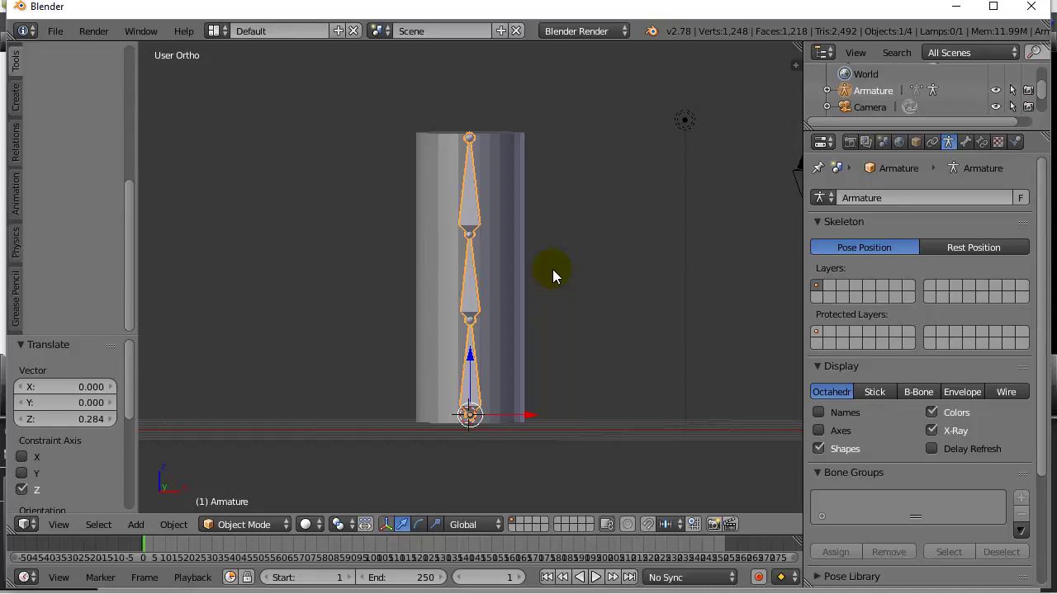
Step: Select the cylinder, add an Armature modifier in the Modifiers tab, then remove it
right_click(499, 255)
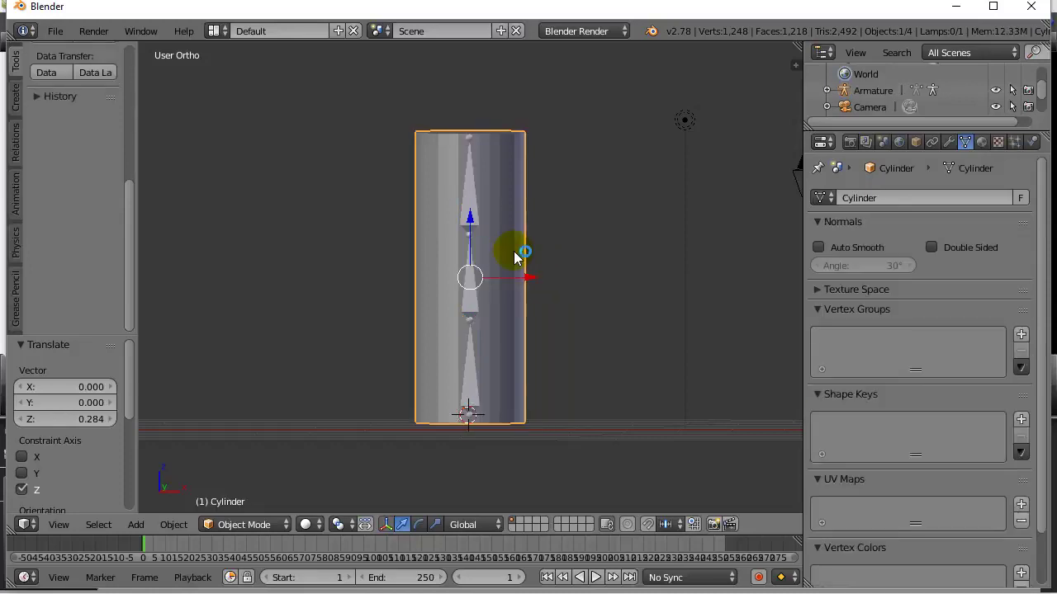
key("Tab")
key("Tab")
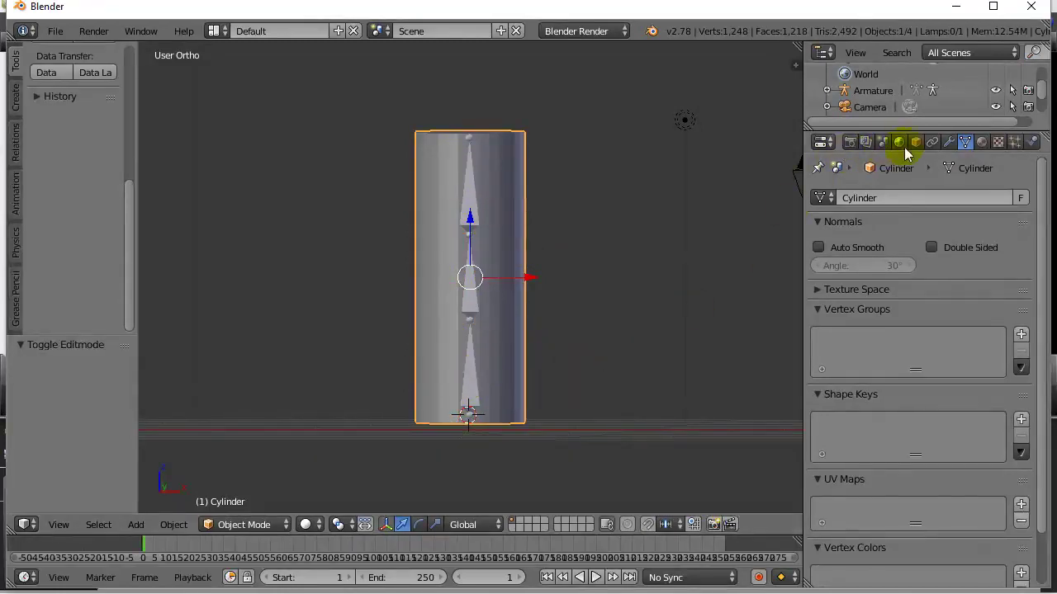
left_click(949, 142)
left_click(862, 197)
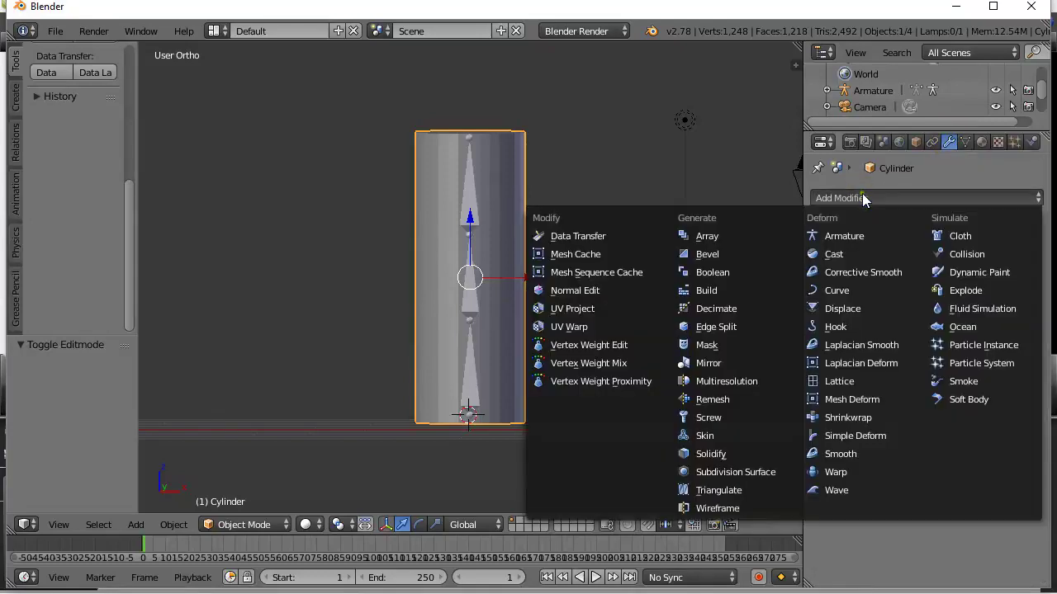
left_click(840, 237)
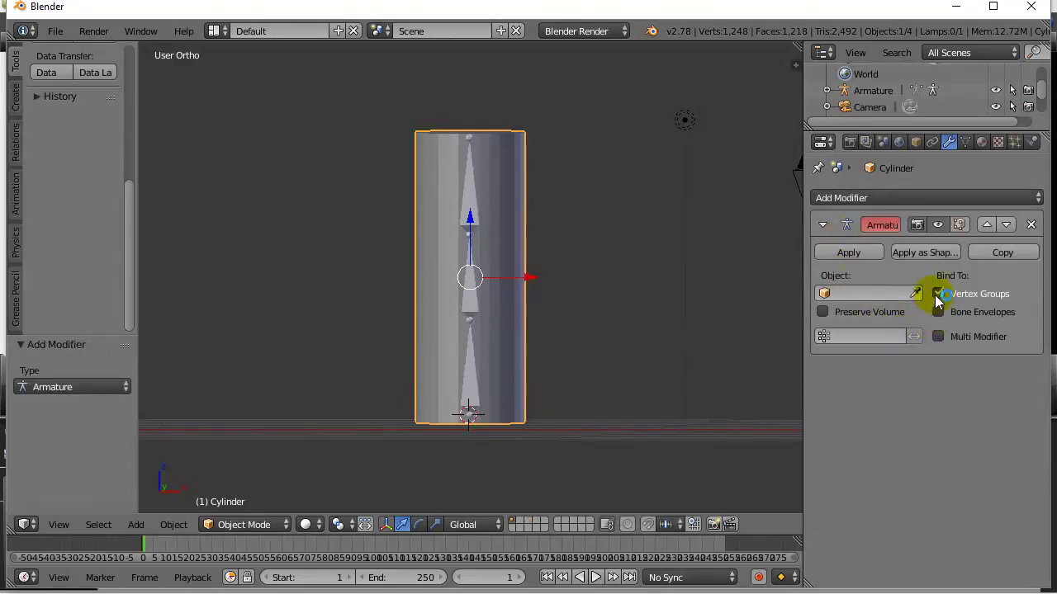
left_click(836, 340)
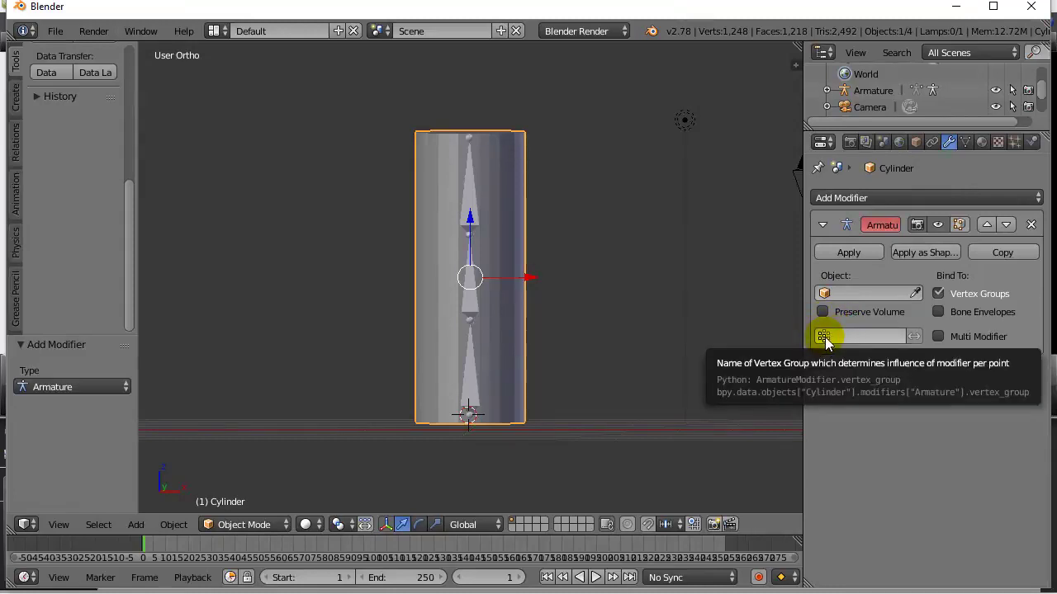
left_click(1031, 225)
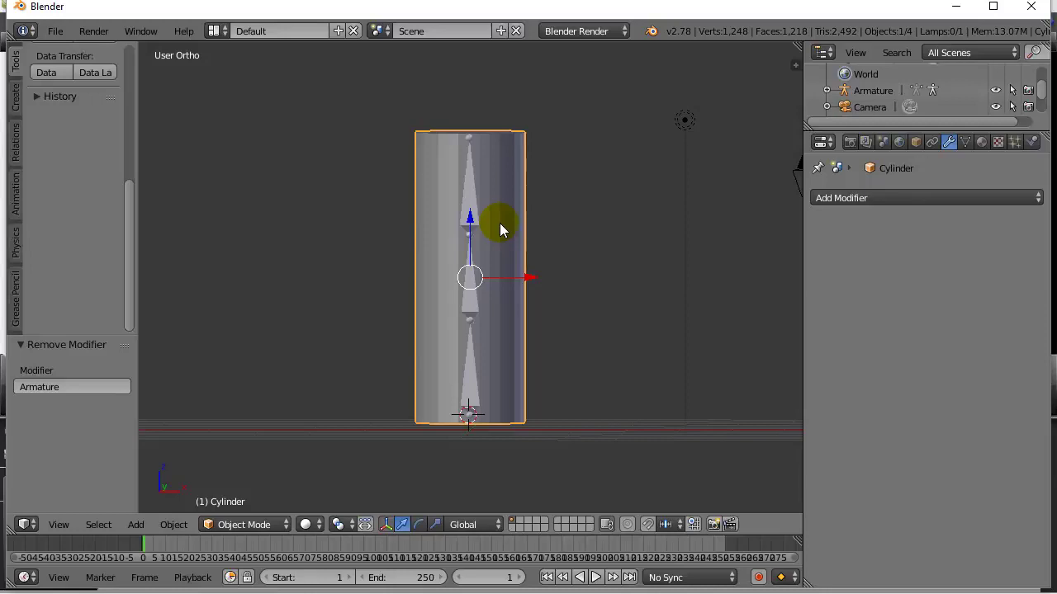
Step: Select cylinder then armature, and parent with Armature Deform > With Automatic Weights
right_click(504, 191)
right_click(471, 205, "shift")
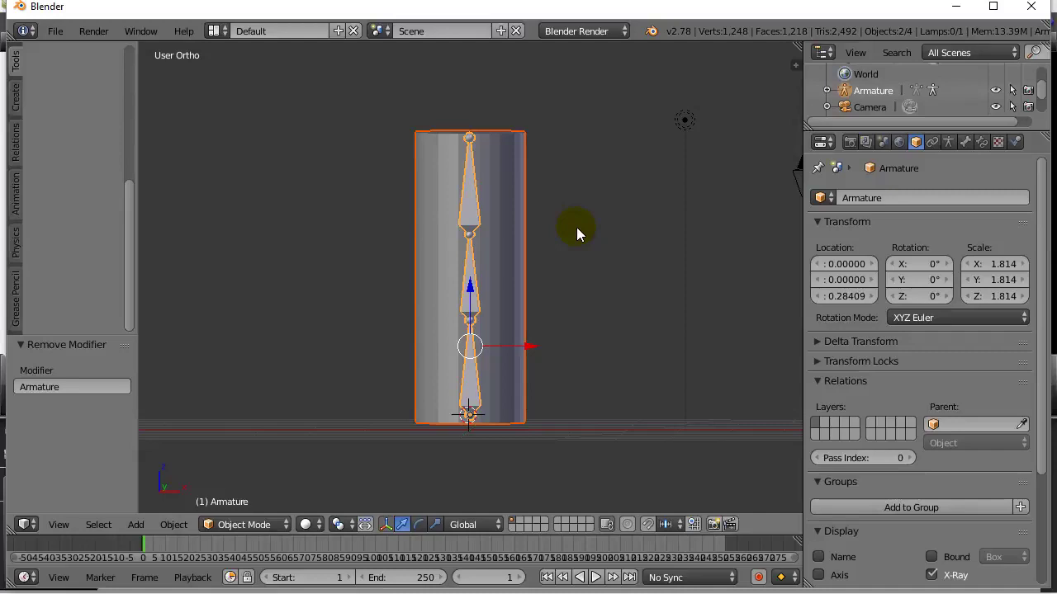
key("ctrl+p")
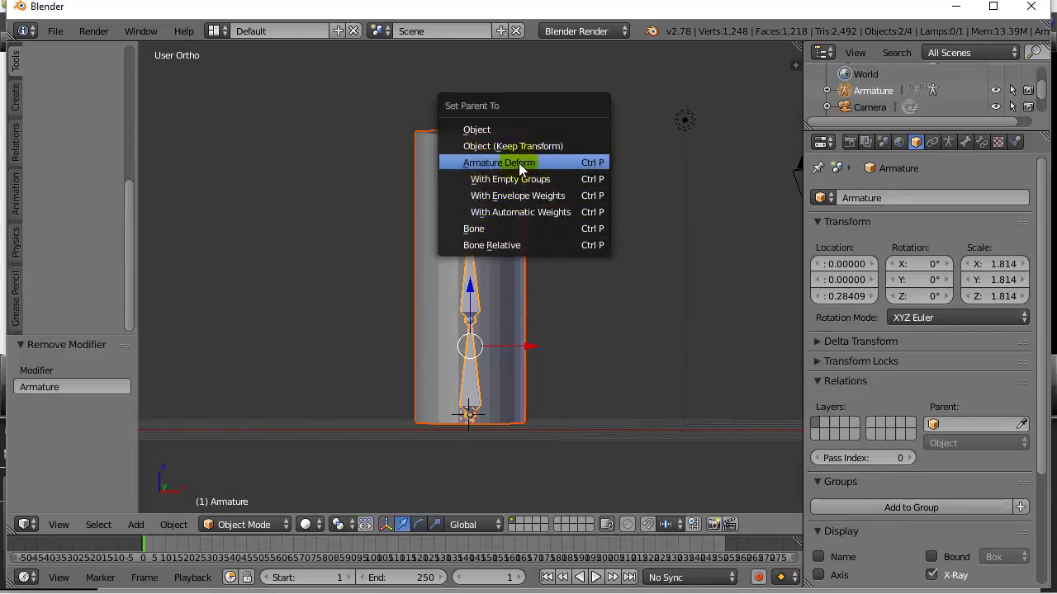
left_click(509, 212)
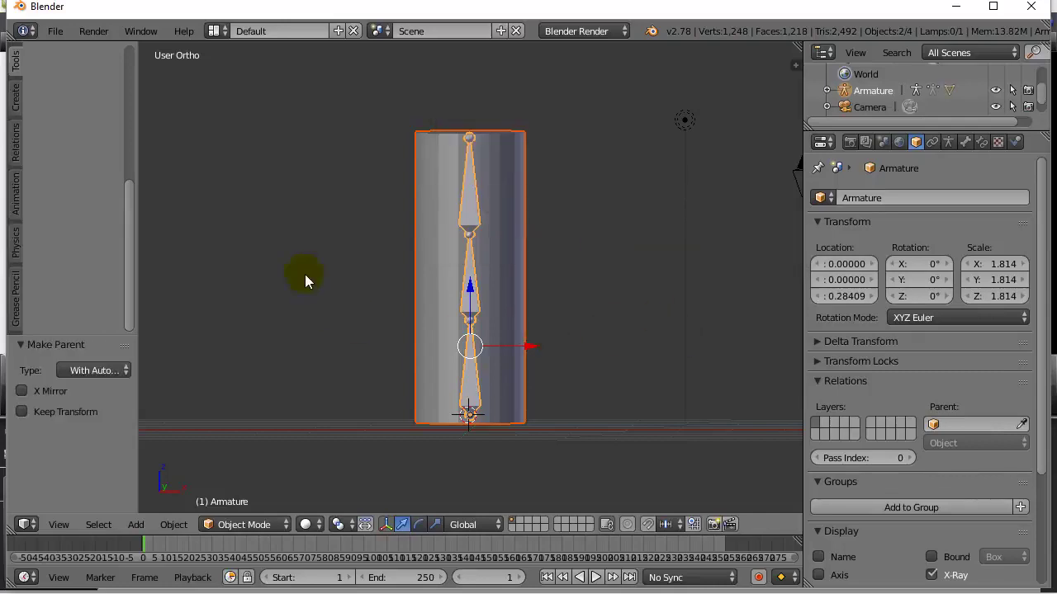
Step: Select the armature alone and switch it into Pose Mode
right_click(472, 207)
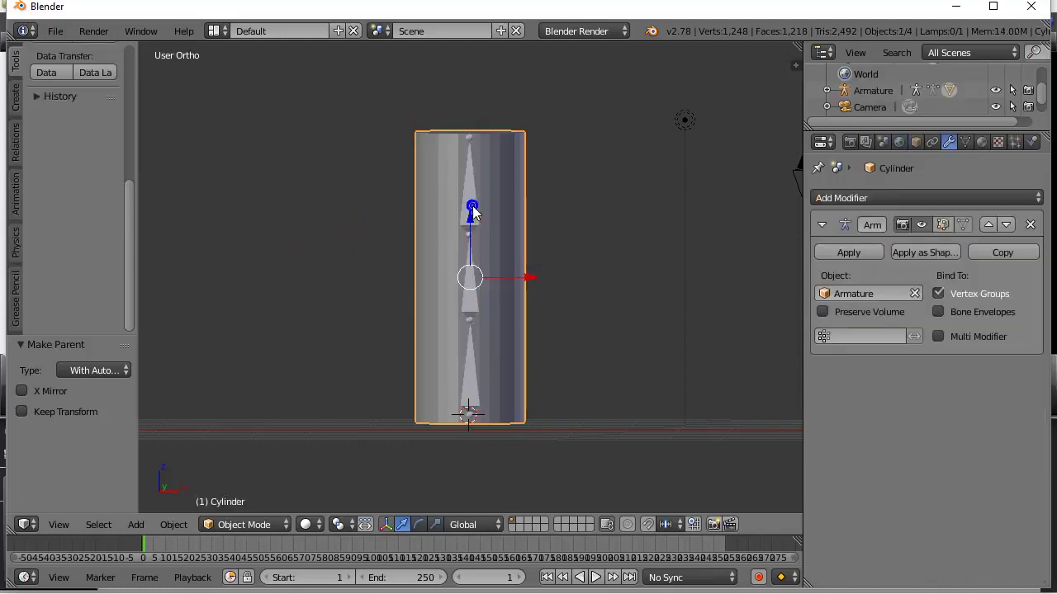
right_click(472, 207)
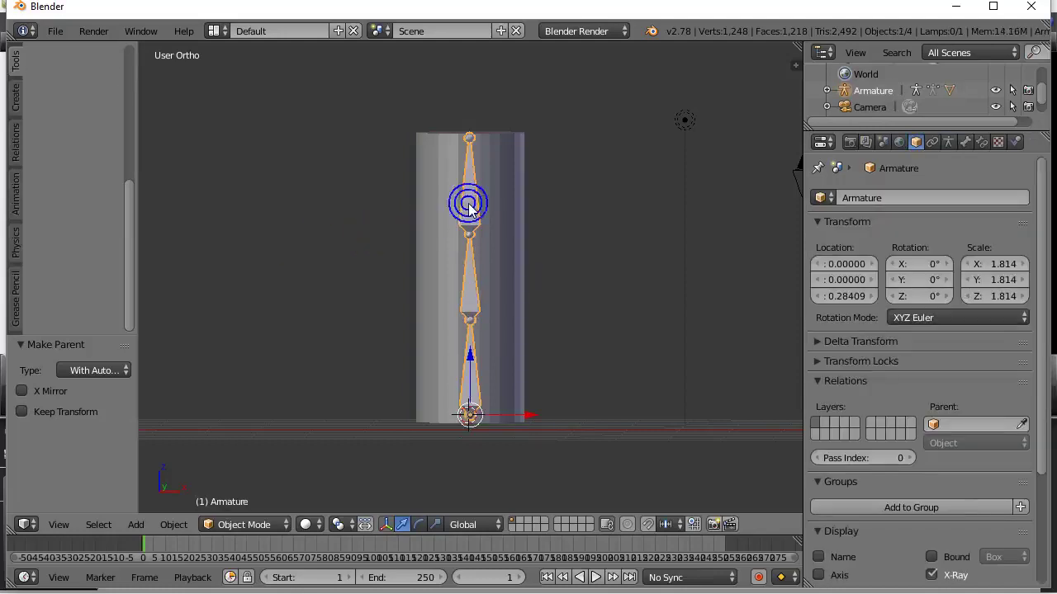
left_click(268, 524)
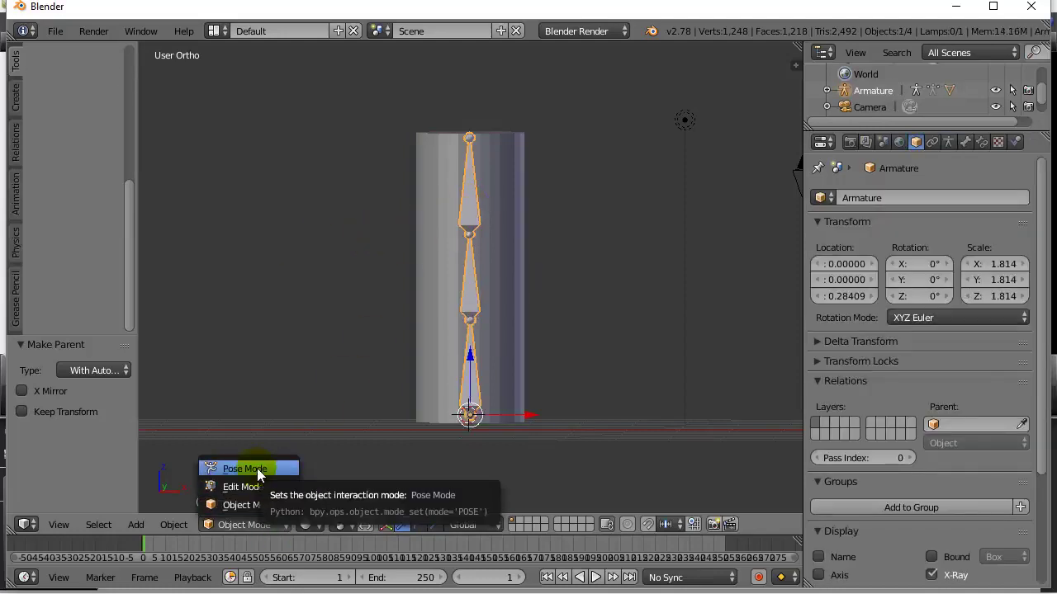
left_click(257, 468)
Step: Rotate Bone.001 and Bone.002 to bend the cylinder into a curve
right_click(472, 280)
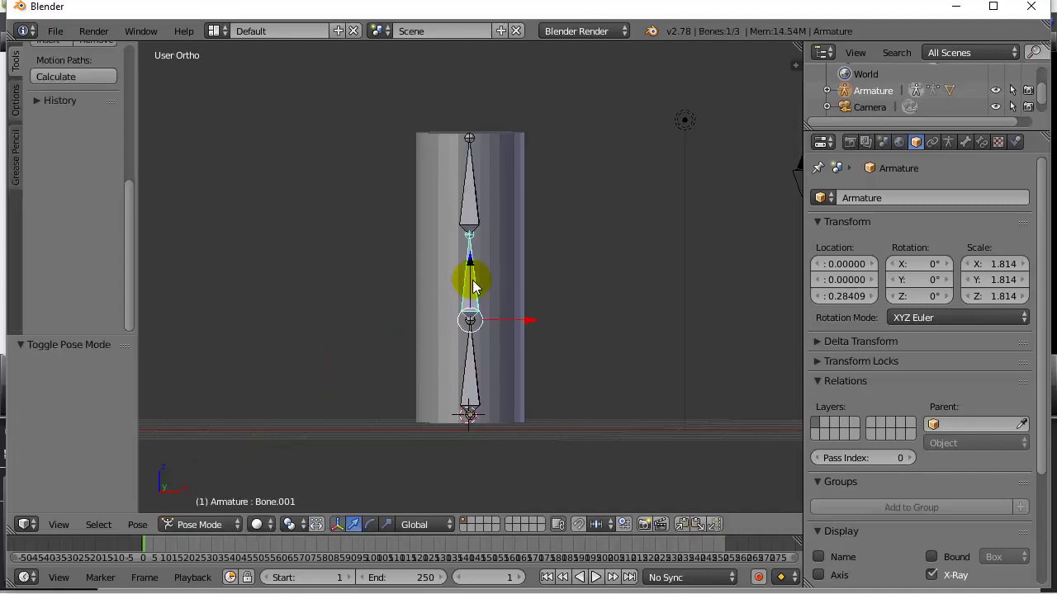
key("r")
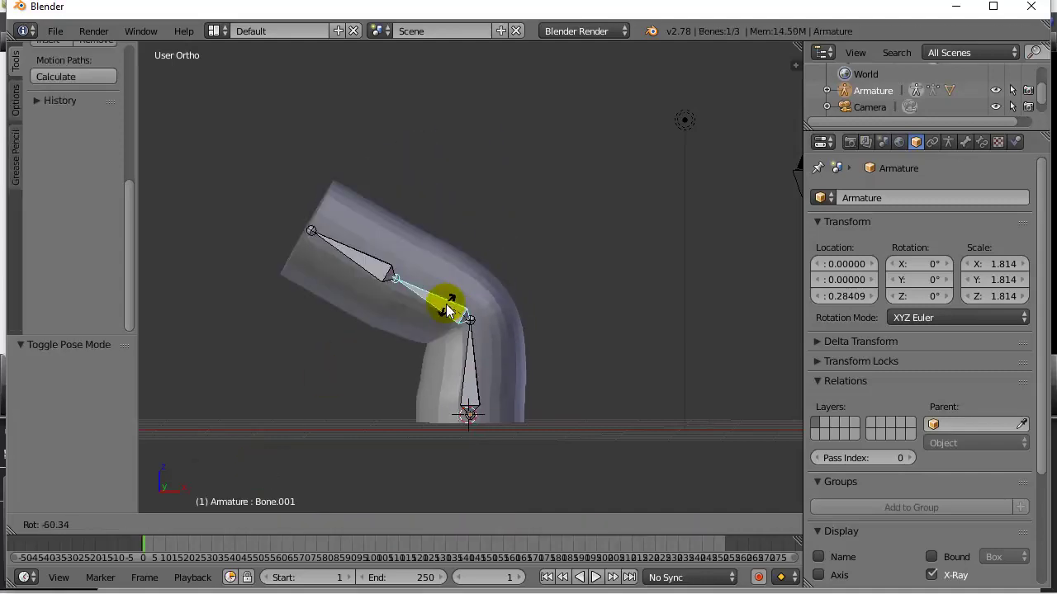
left_click(471, 294)
right_click(533, 210)
key("r")
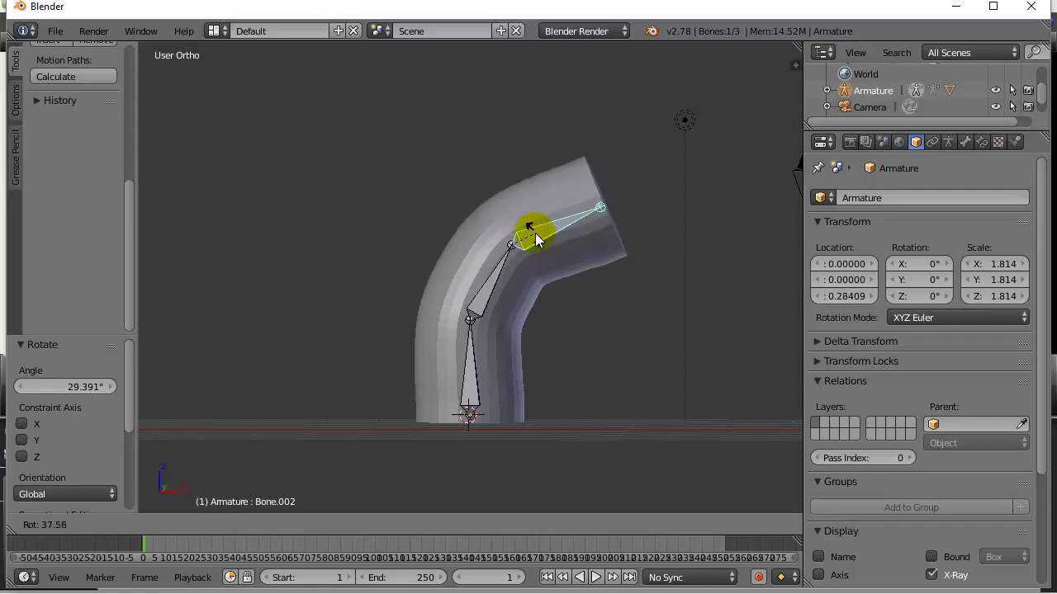
left_click(540, 244)
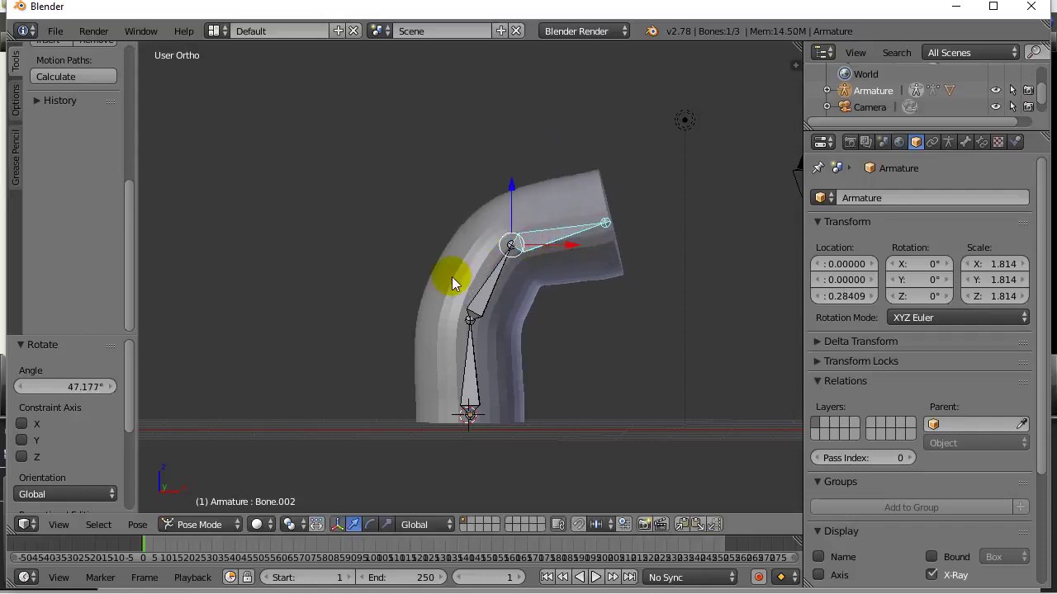
Step: Select all three bones and apply Pose > Clear Transform > All
key("a")
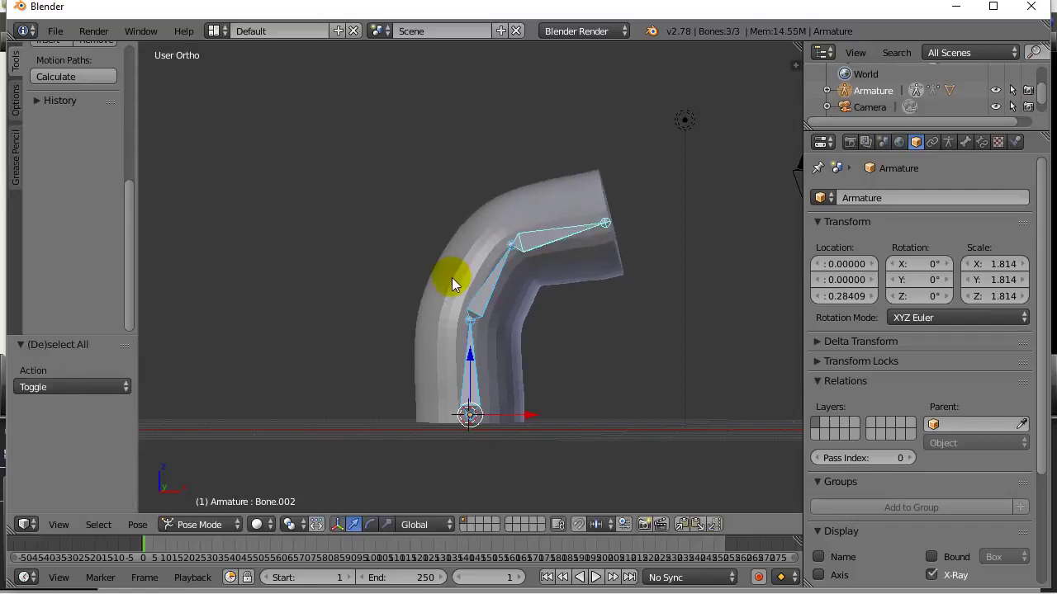
left_click(138, 525)
mouse_move(191, 433)
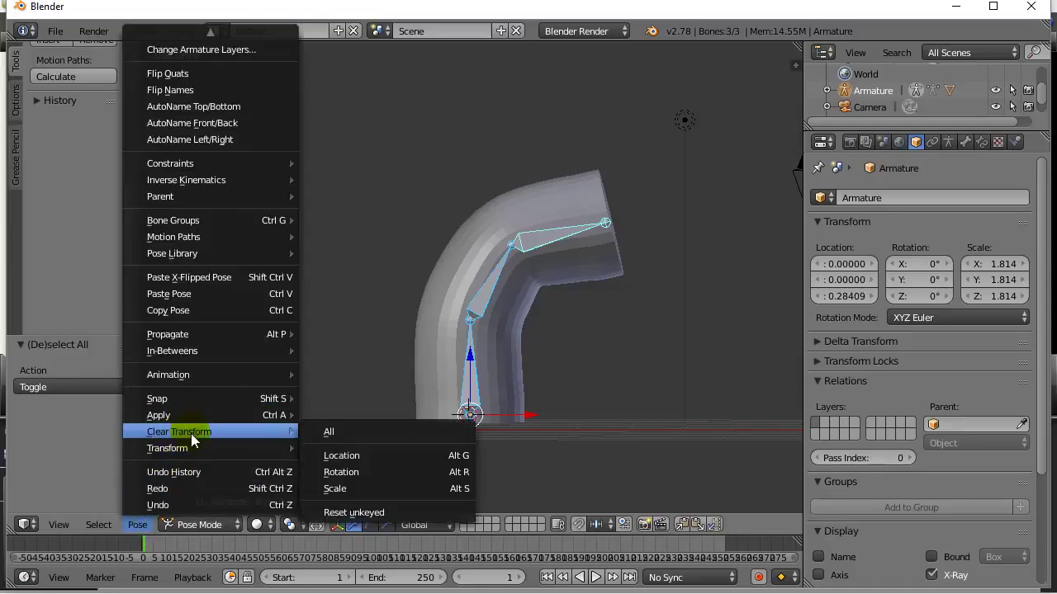
left_click(332, 432)
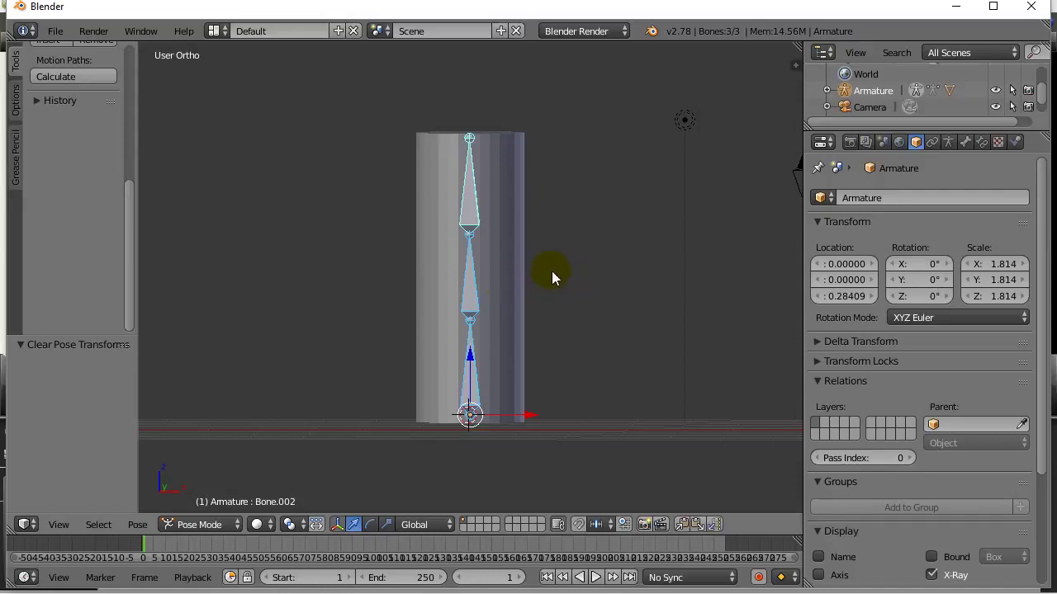
Step: Select the cylinder, enter Edit Mode to check its mesh, then return to Object Mode
right_click(501, 272)
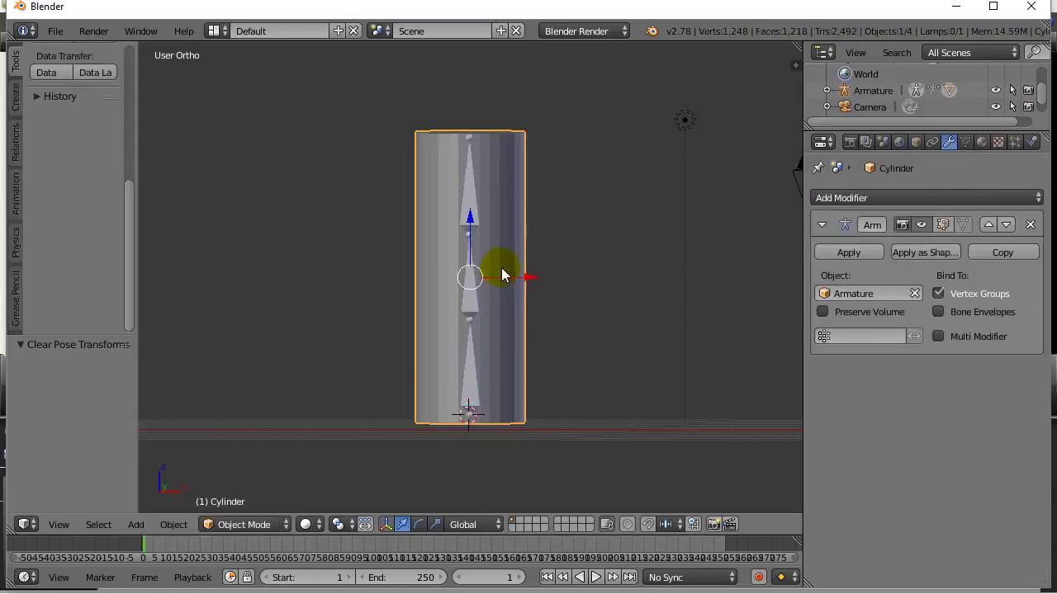
key("Tab")
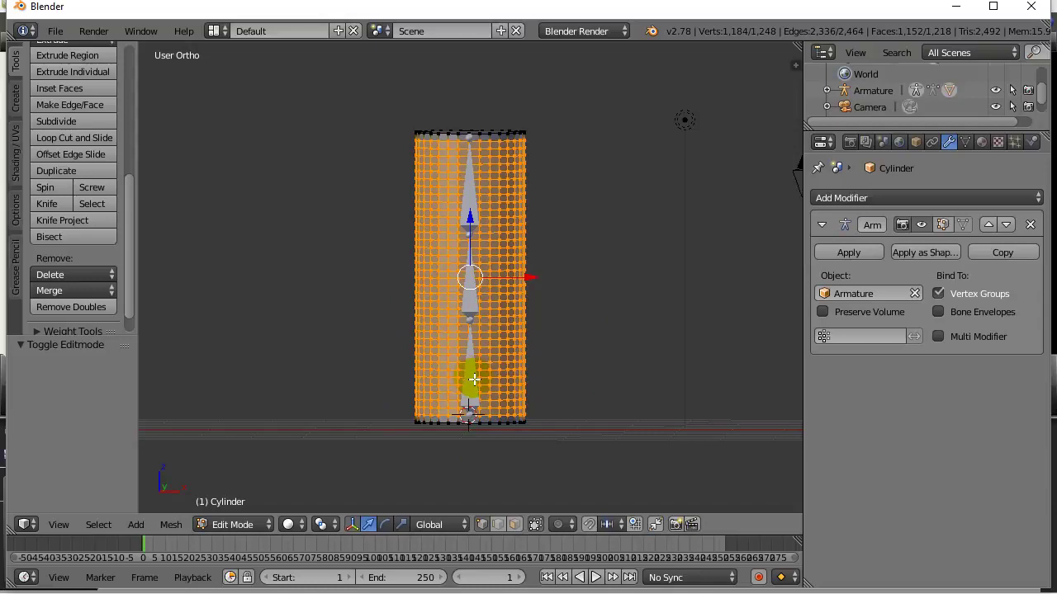
key("Tab")
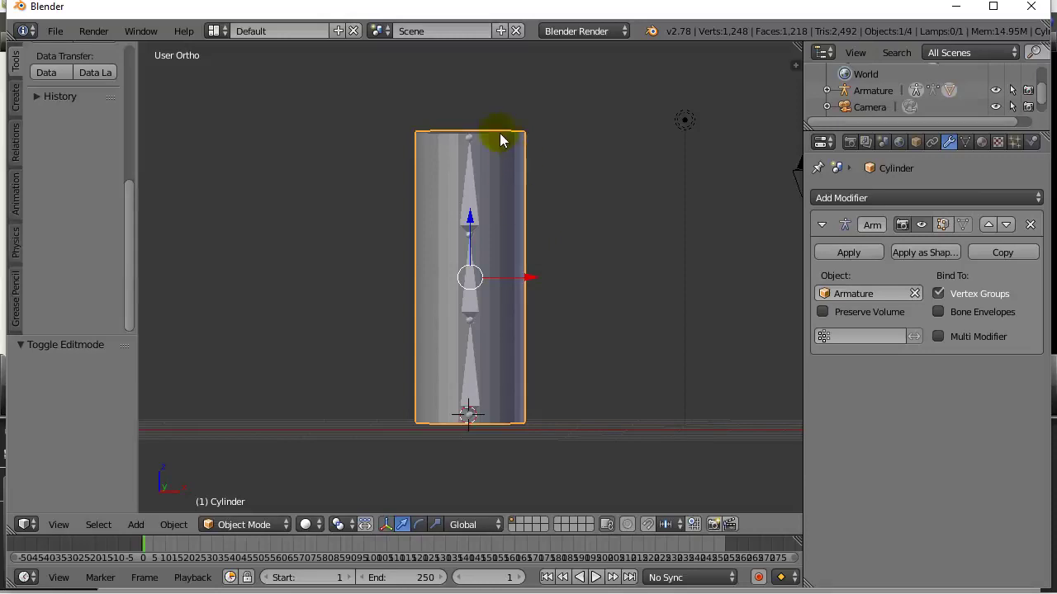
Step: Show the cylinder's Data tab and browse its vertex groups Bone, Bone.001 and Bone.002
left_click(965, 142)
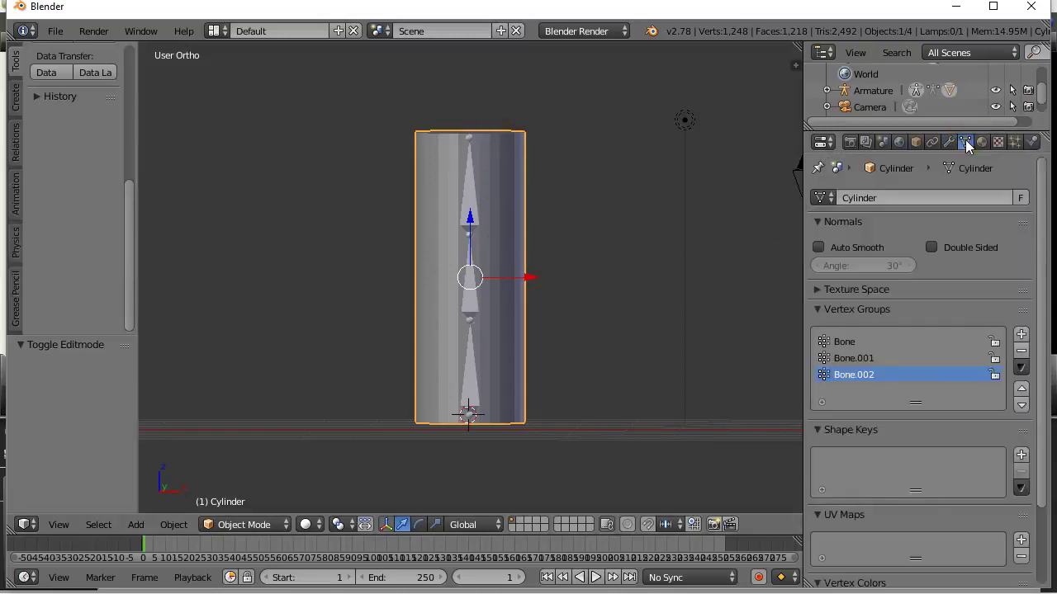
scroll(875, 285, "down", 1)
scroll(875, 285, "up", 1)
left_click(842, 342)
left_click(849, 377)
left_click(848, 344)
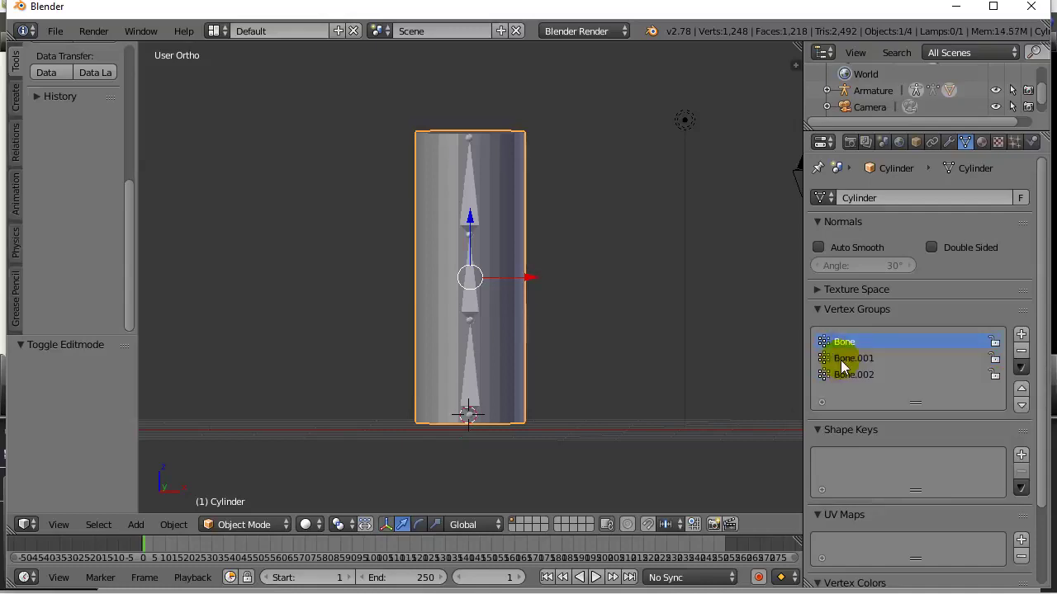
Step: Select the armature, then reselect the cylinder and put it into Edit Mode
right_click(469, 385)
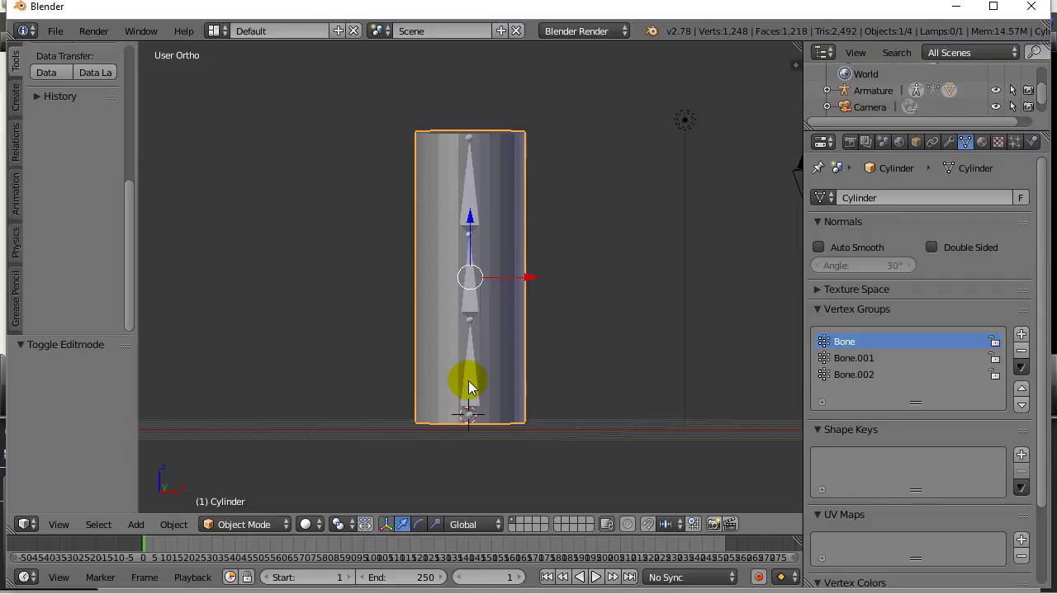
right_click(469, 384)
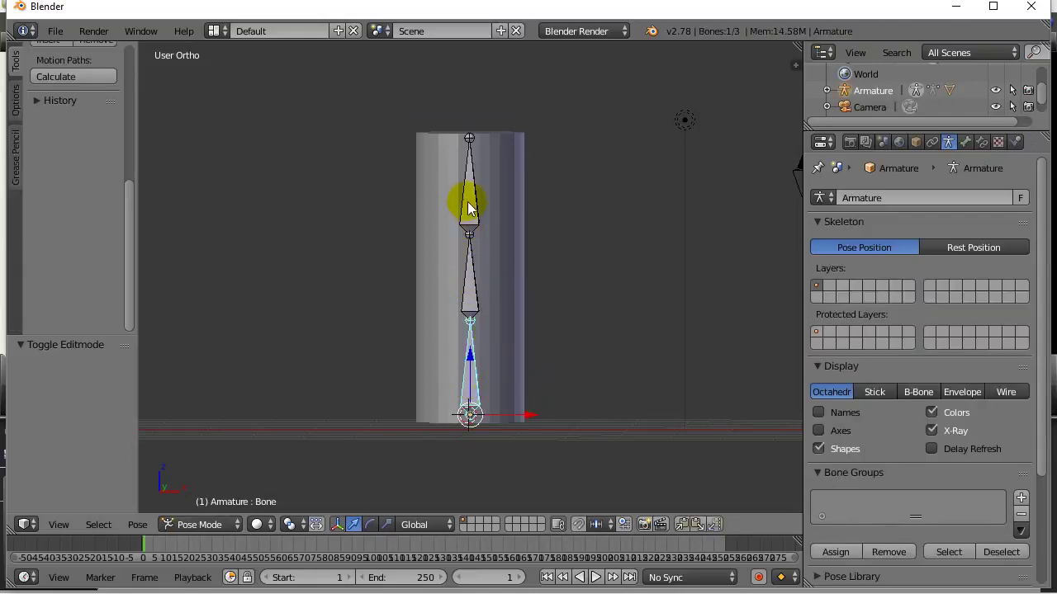
right_click(496, 209)
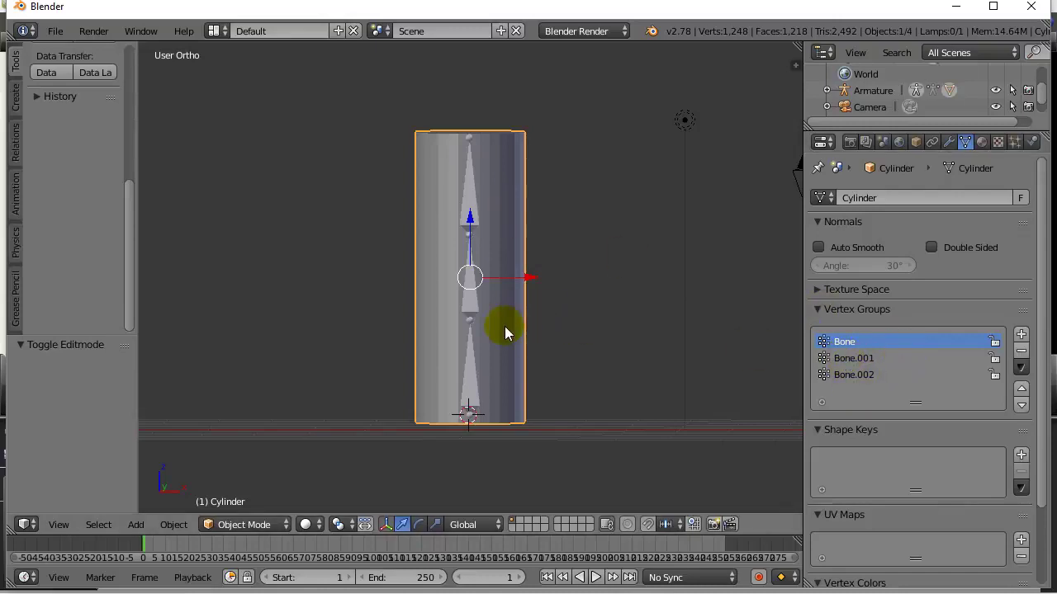
key("Tab")
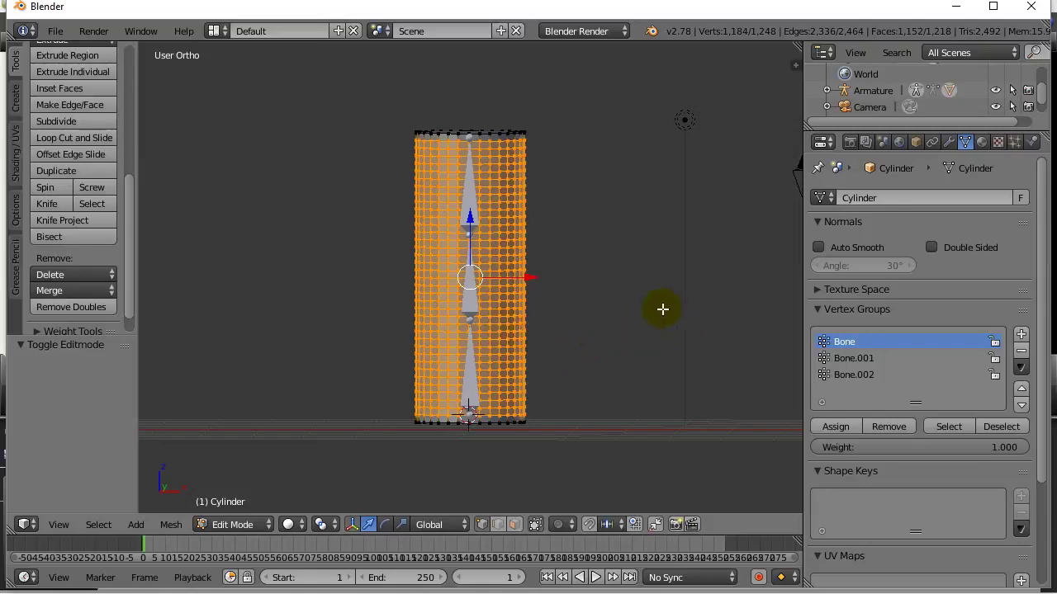
Step: Highlight the vertices of the Bone and Bone.001 groups, assigning selected vertices to Bone.001
key("a")
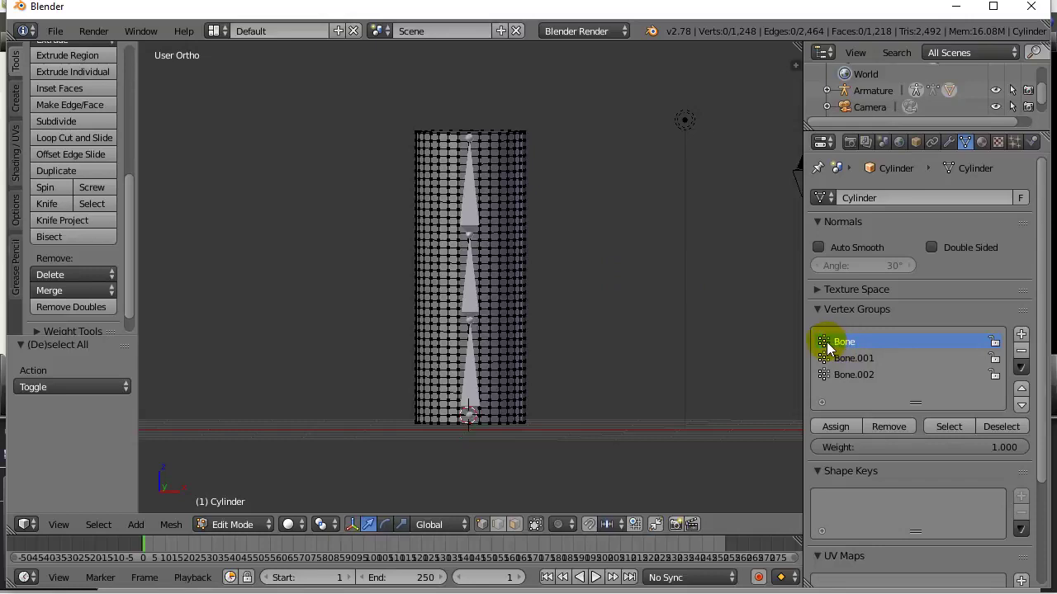
left_click(956, 426)
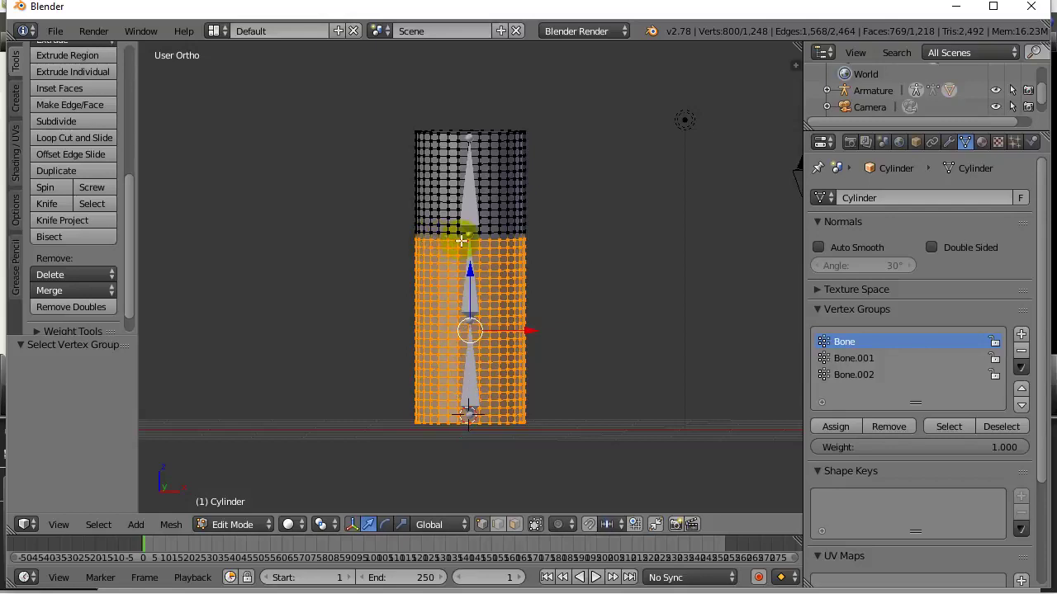
left_click(1002, 427)
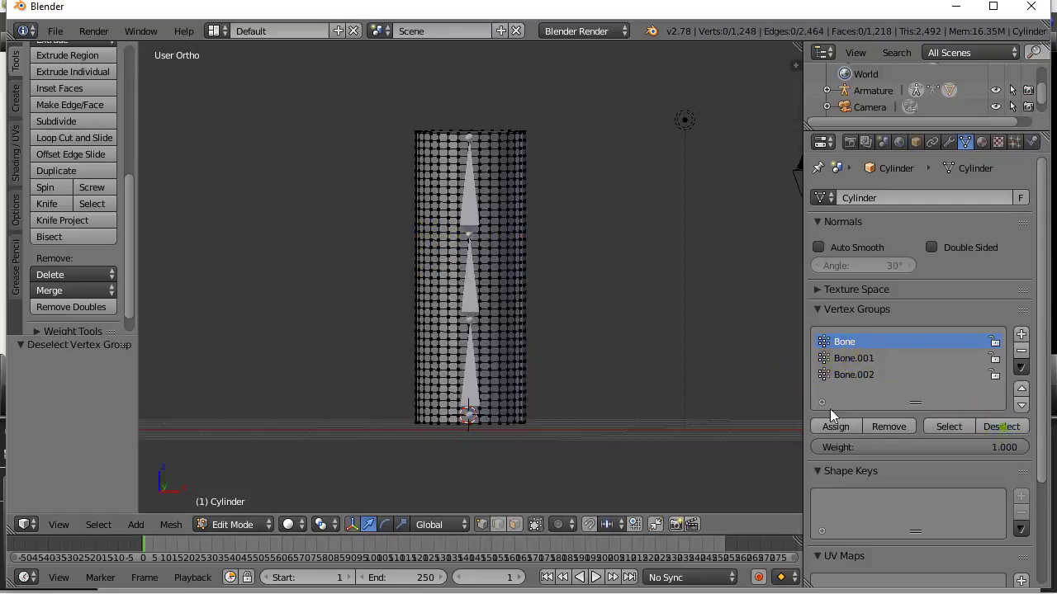
left_click(841, 360)
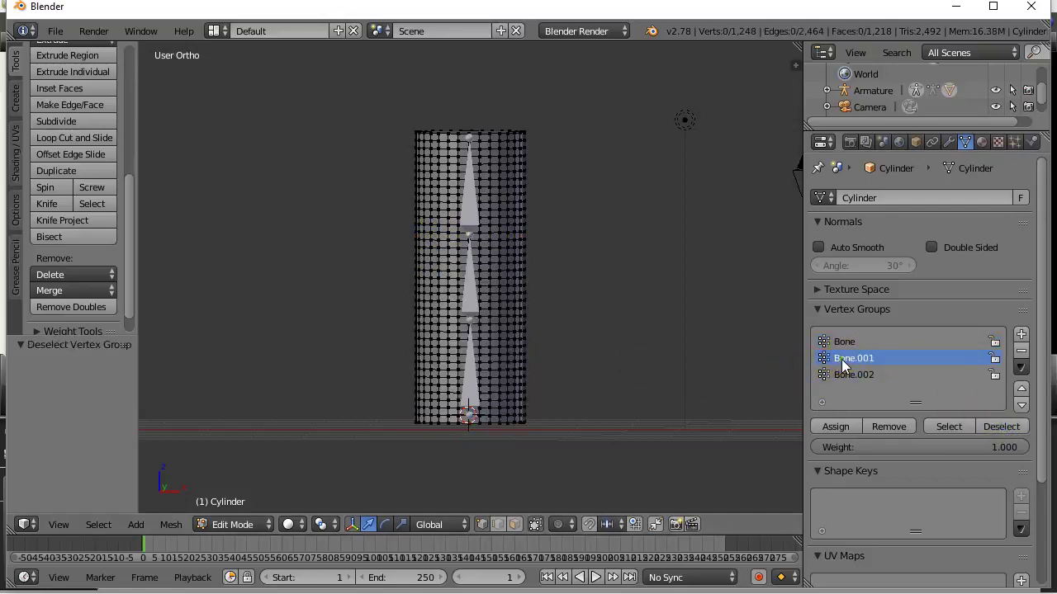
left_click(947, 429)
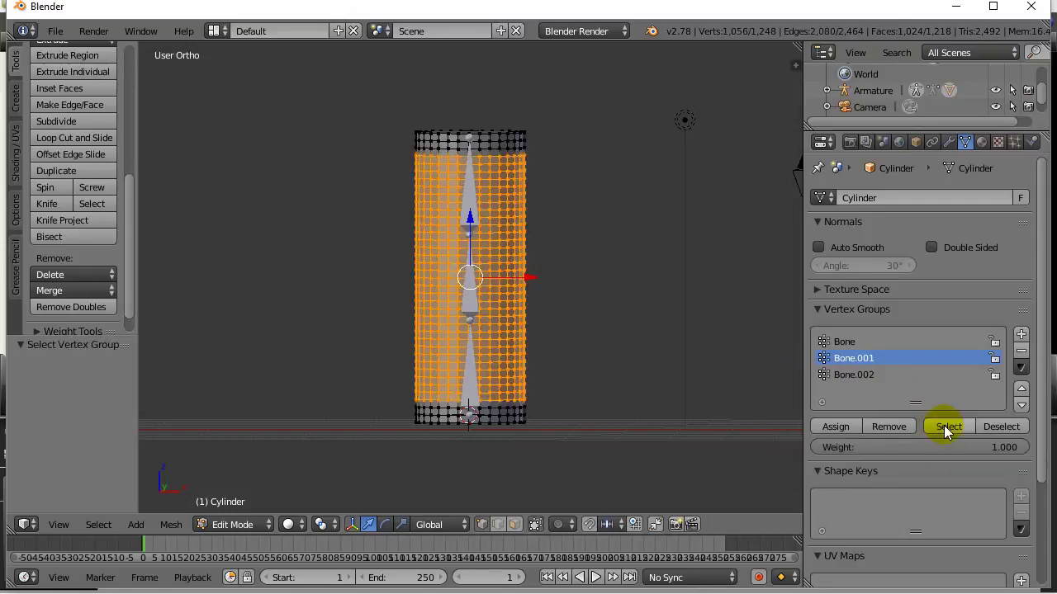
left_click(834, 426)
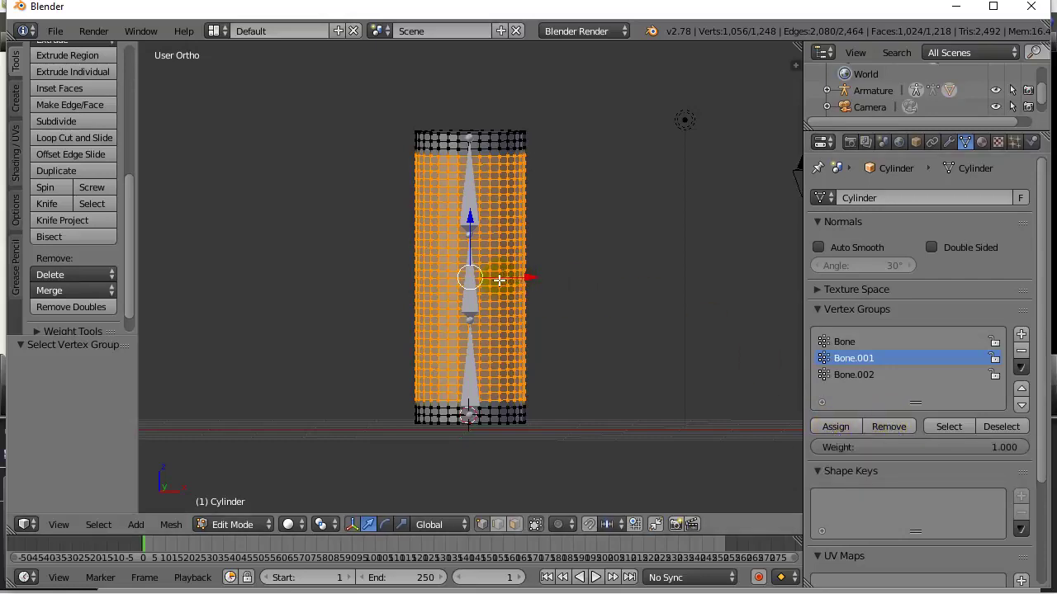
left_click(1001, 427)
Step: Highlight Bone.002's vertices, clear the selection, and return to Object Mode
left_click(850, 376)
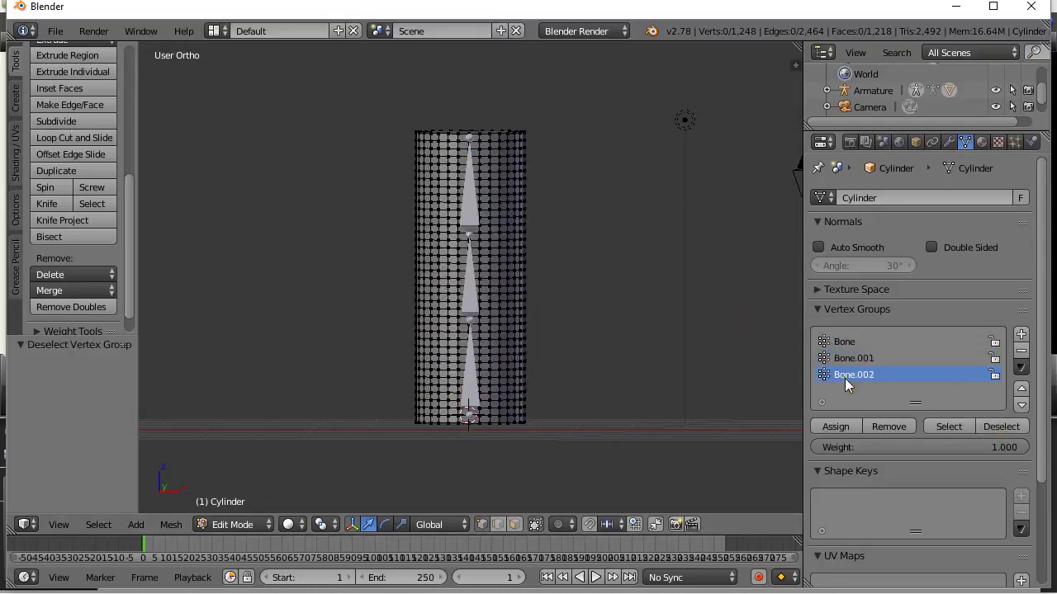
left_click(940, 428)
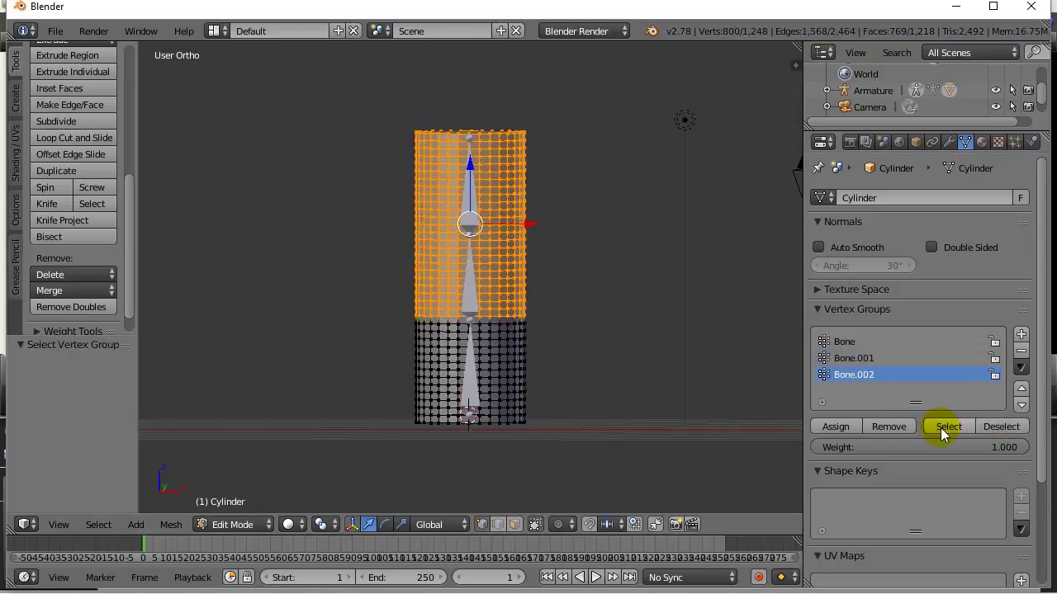
left_click(989, 427)
key("Tab")
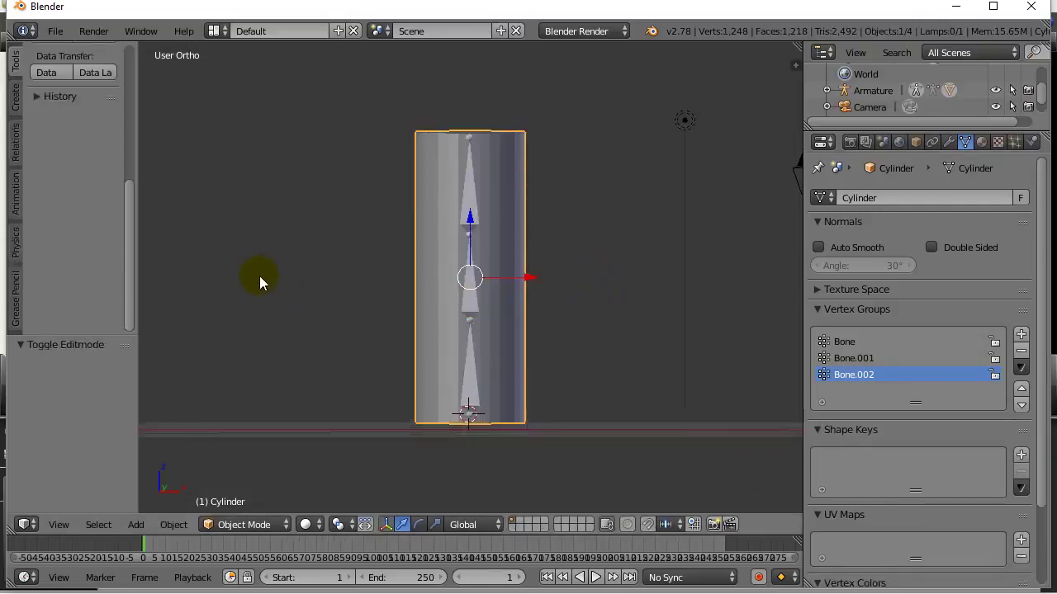
Step: Tilt the view and switch the cylinder into Weight Paint mode
middle_click_drag(262, 283, 276, 293)
left_click(260, 525)
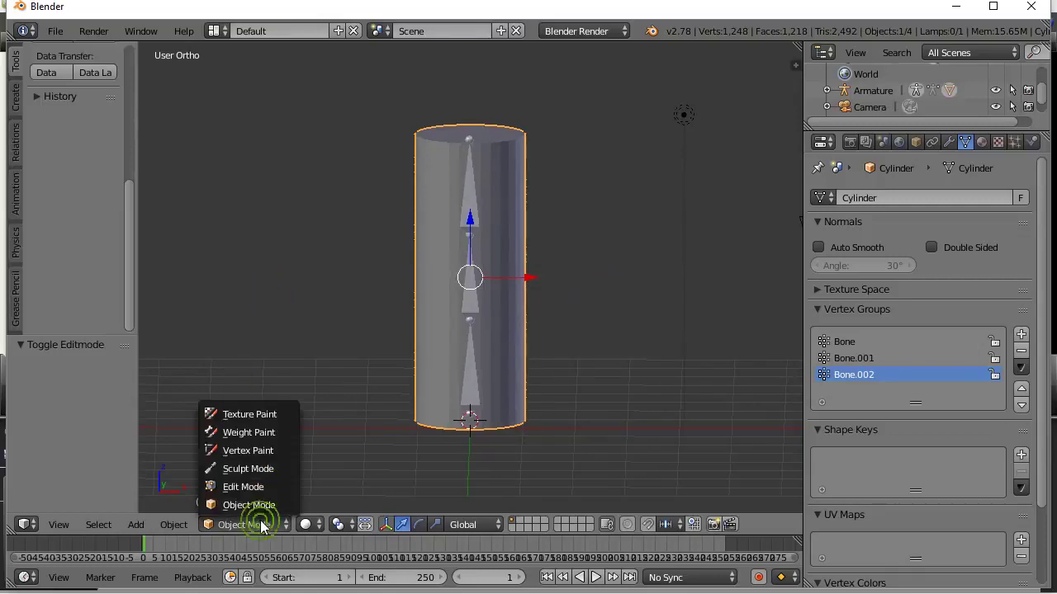
left_click(245, 432)
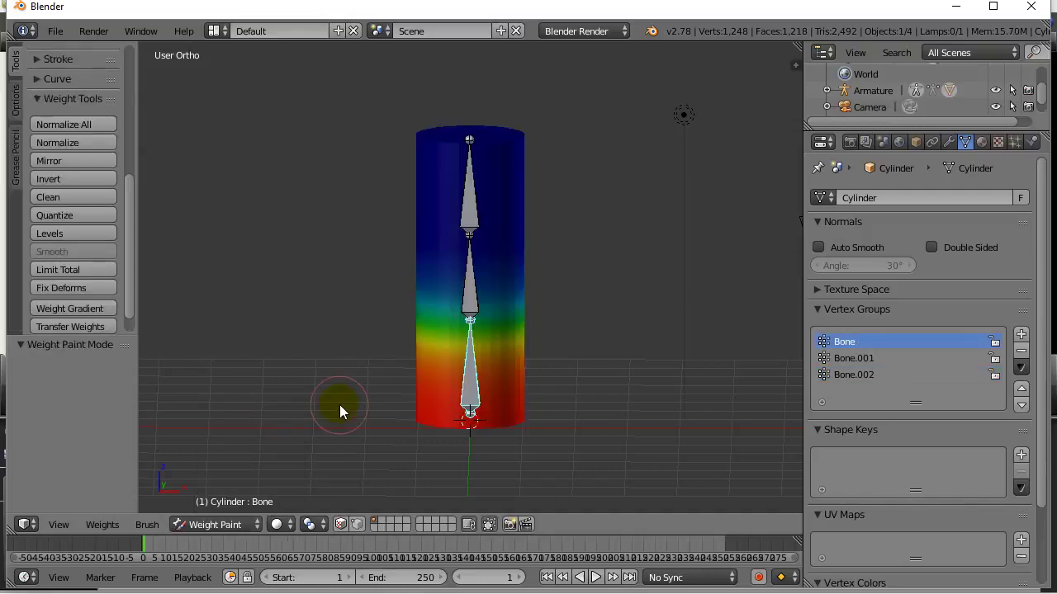
Step: Select each bone in turn to view its weights, then paint and undo a test stroke
right_click(468, 295)
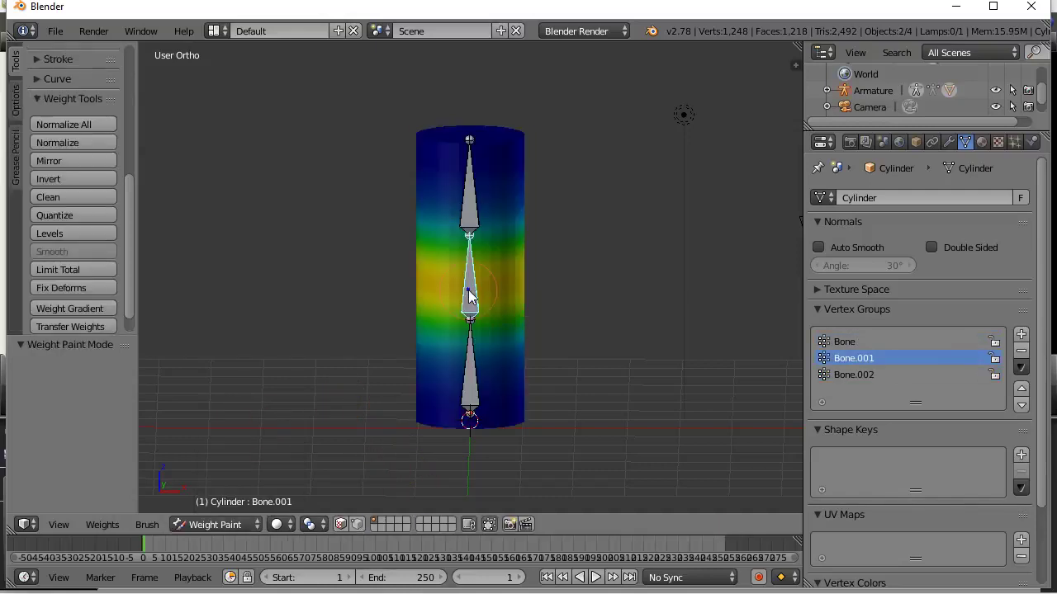
right_click(468, 208)
right_click(469, 285)
right_click(472, 377)
right_click(470, 290)
right_click(469, 202)
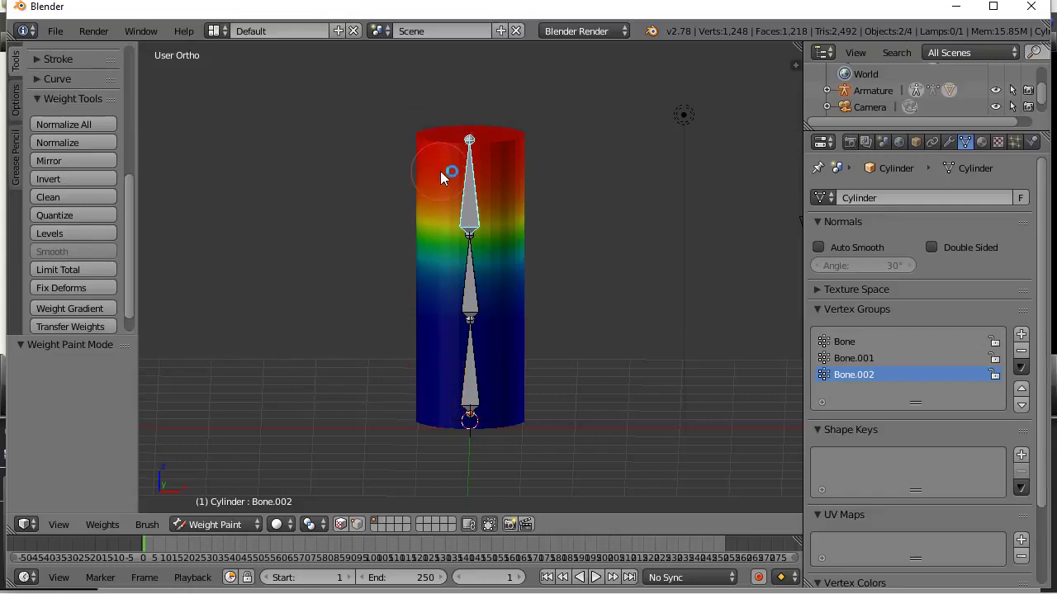
left_click_drag(448, 174, 443, 262)
key("ctrl+z")
Step: Return the cylinder to Object Mode and select only the cylinder
key("Tab")
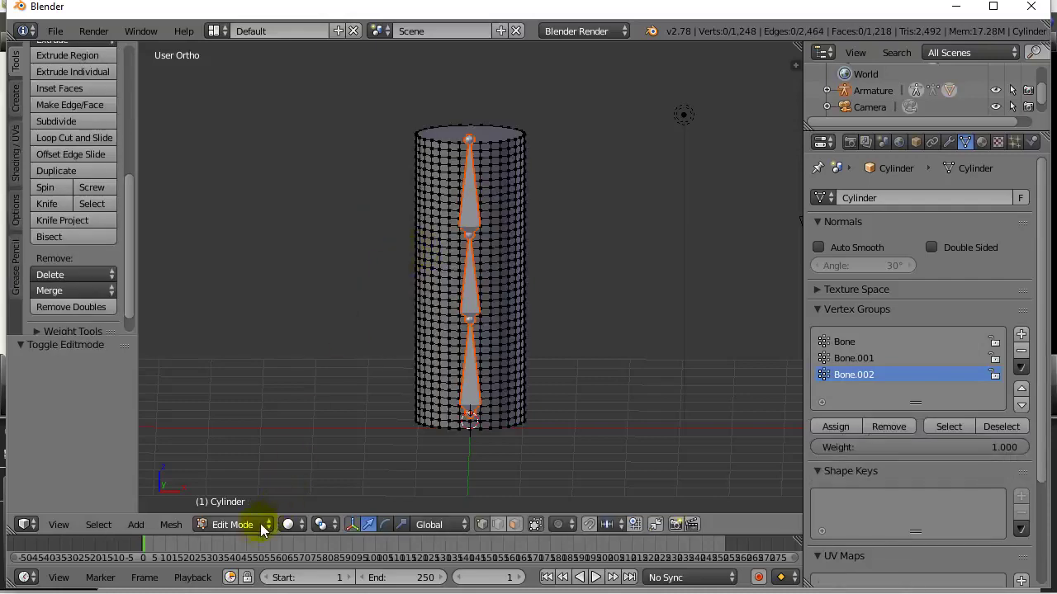
left_click(256, 525)
left_click(227, 505)
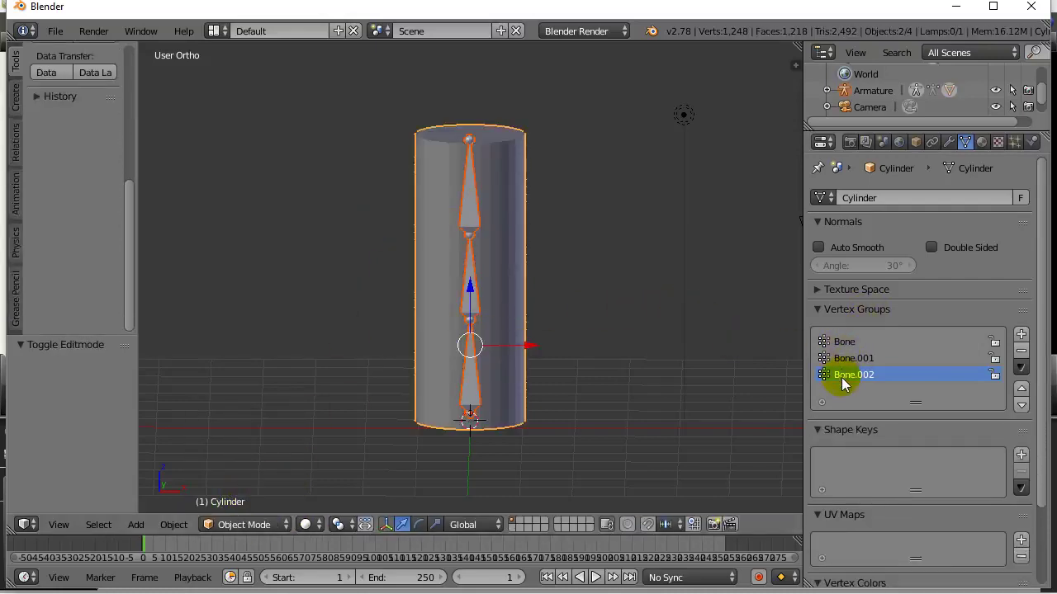
right_click(476, 215)
Step: Set the cylinder's Armature modifier Object field to Armature
left_click(934, 143)
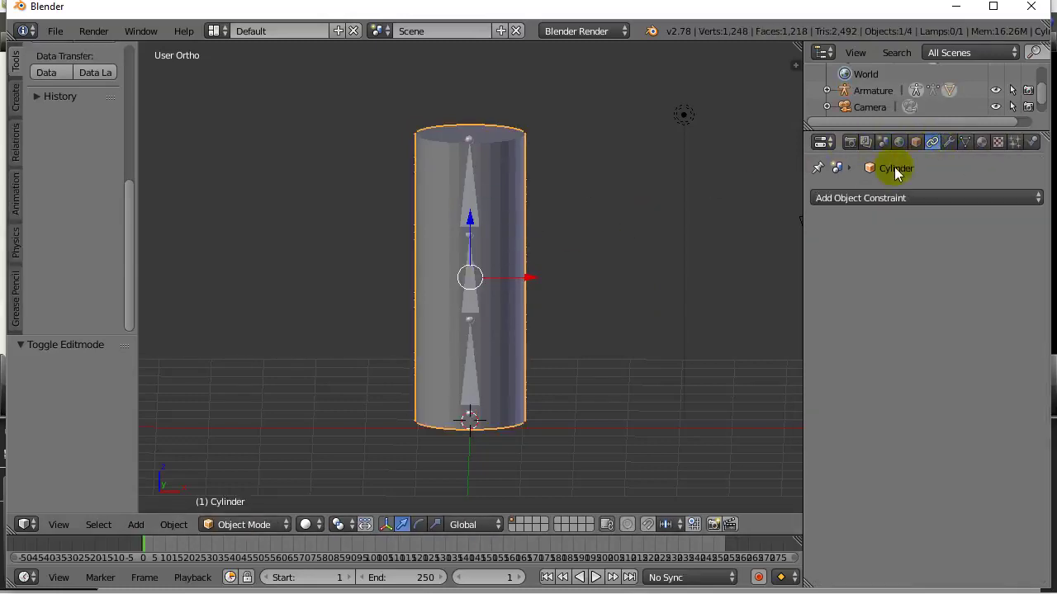
left_click(949, 143)
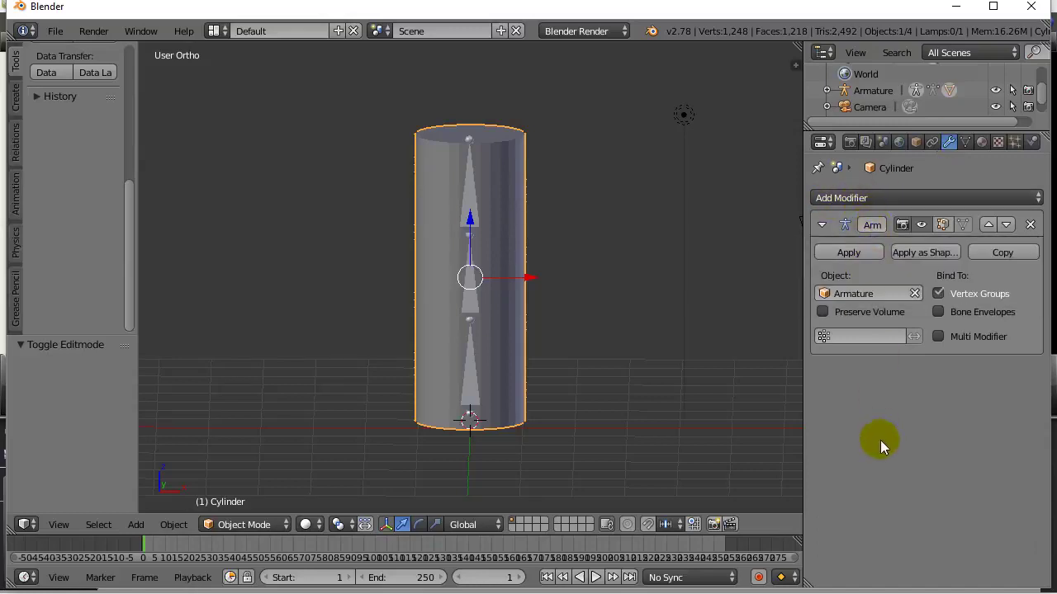
left_click(825, 298)
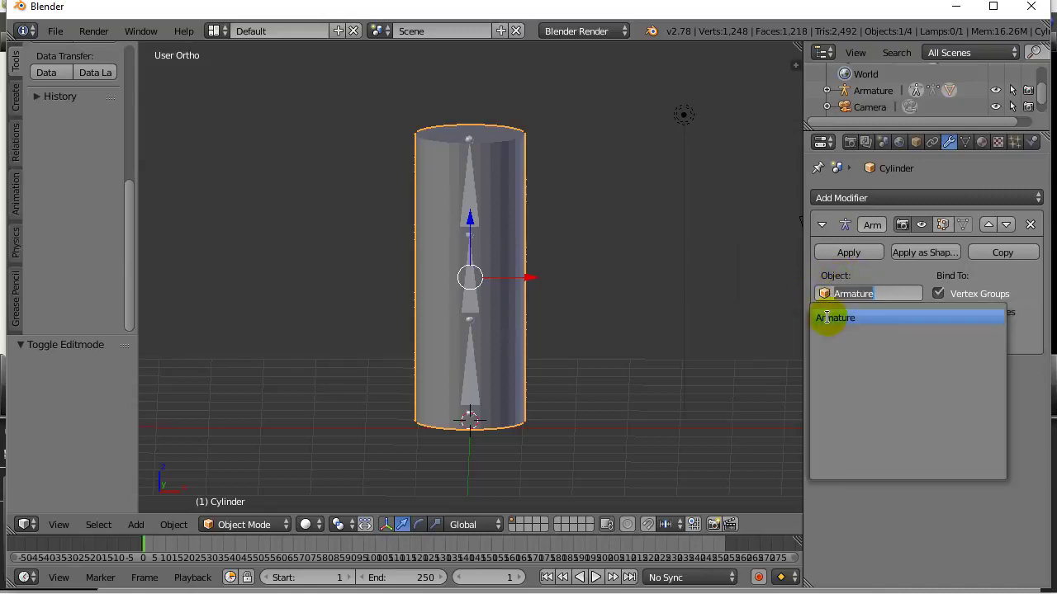
left_click(833, 309)
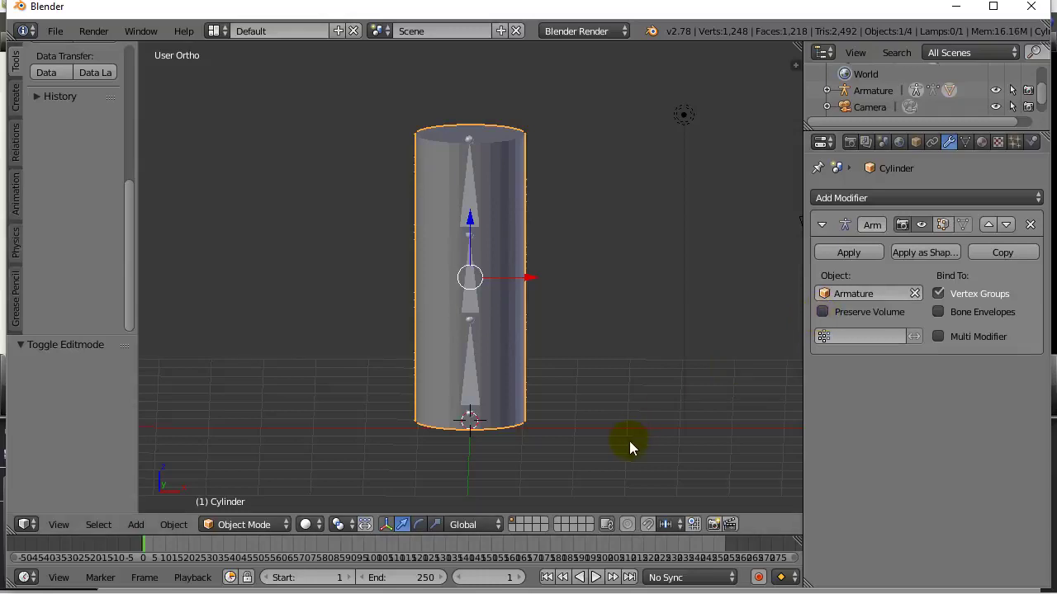
Step: Enlarge the timeline and keyframe LocRot for all three bones in the straight pose at frame 1
left_click_drag(339, 535, 345, 439)
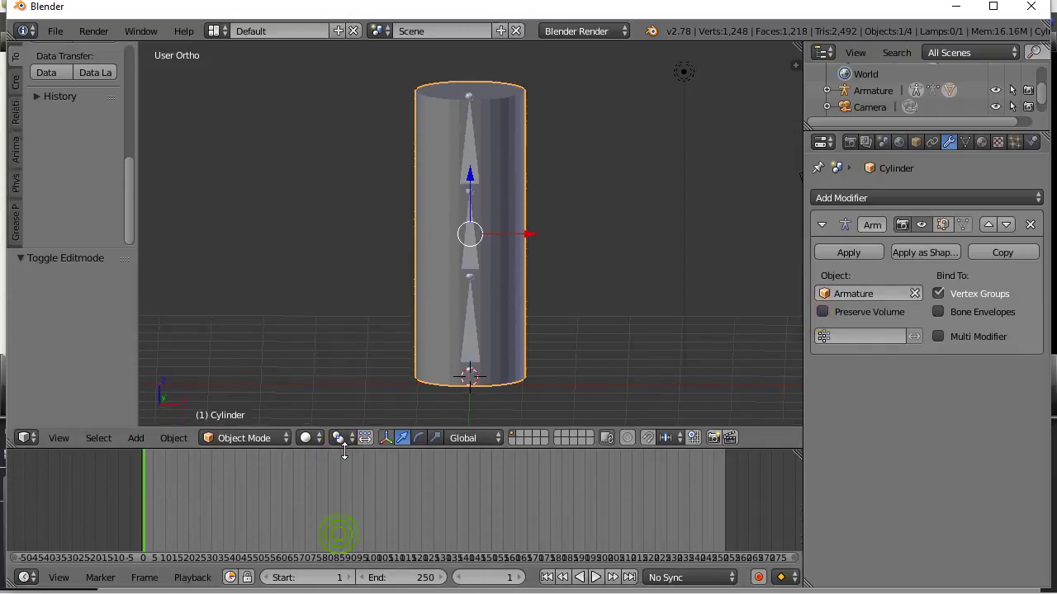
right_click(472, 261)
key("a")
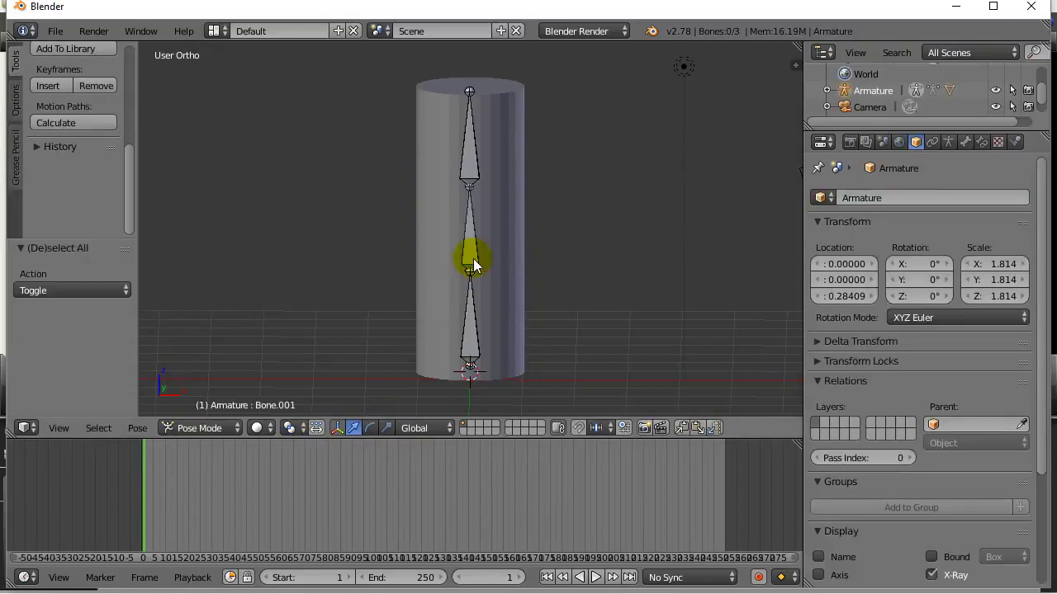
key("a")
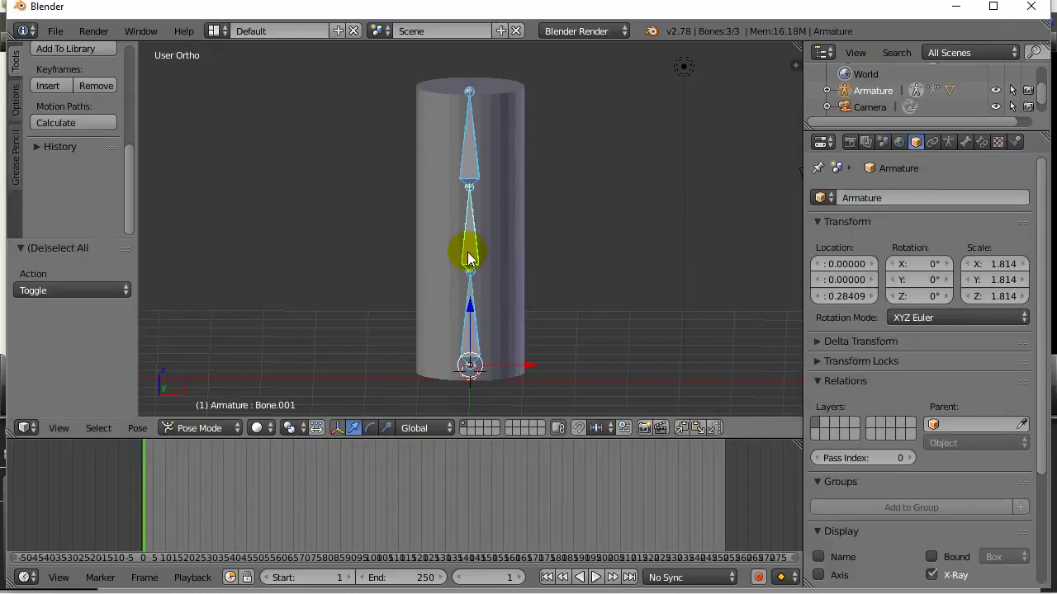
key("i")
left_click(412, 254)
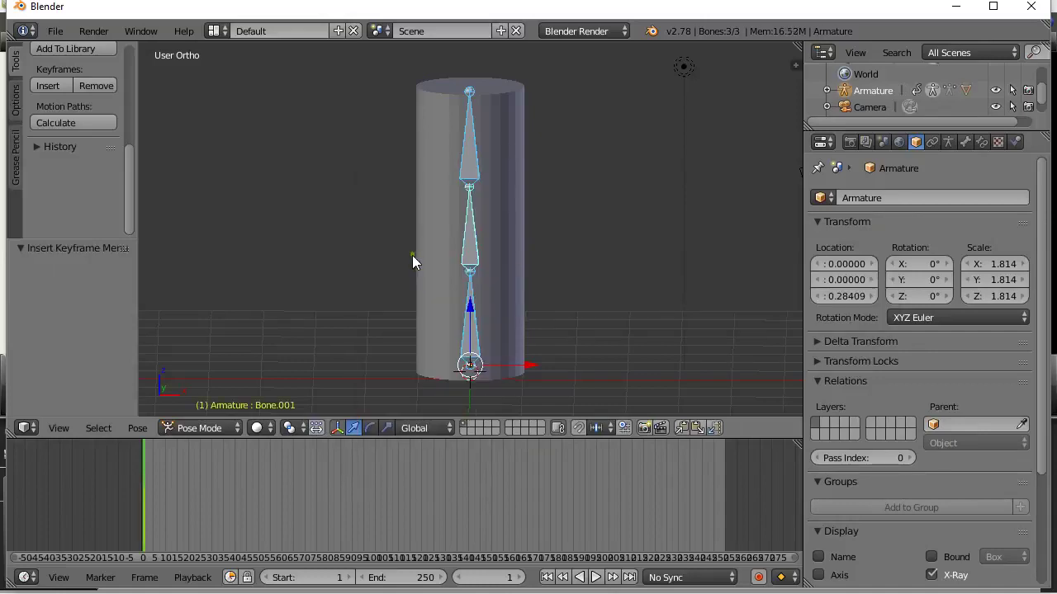
Step: At frame 39, bend the middle and top bones left and keyframe LocRot
left_click_drag(153, 541, 233, 538)
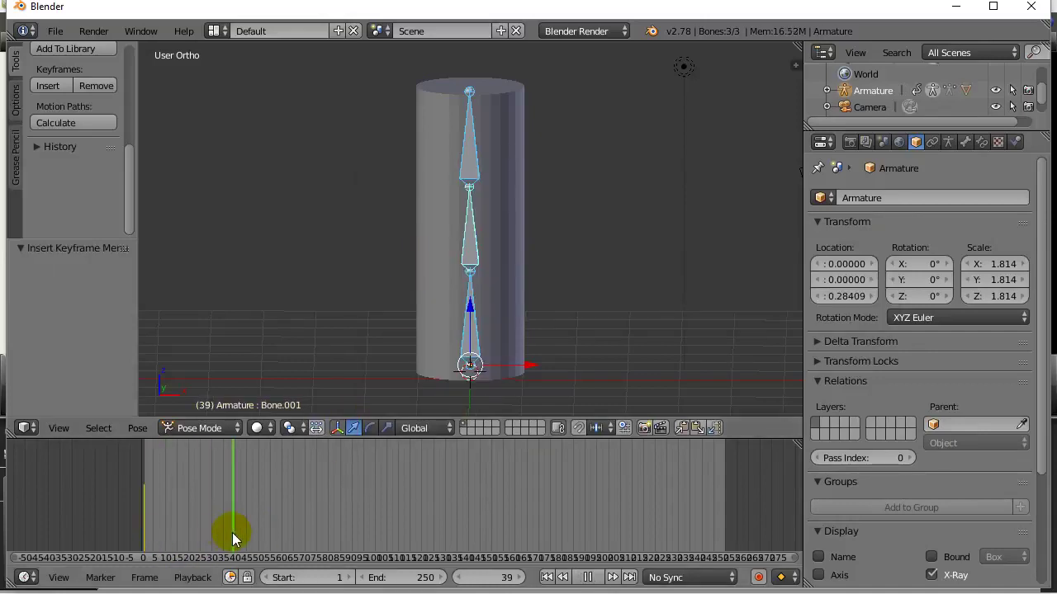
right_click(470, 252)
key("r")
left_click(472, 251)
right_click(433, 175)
key("r")
left_click(424, 182)
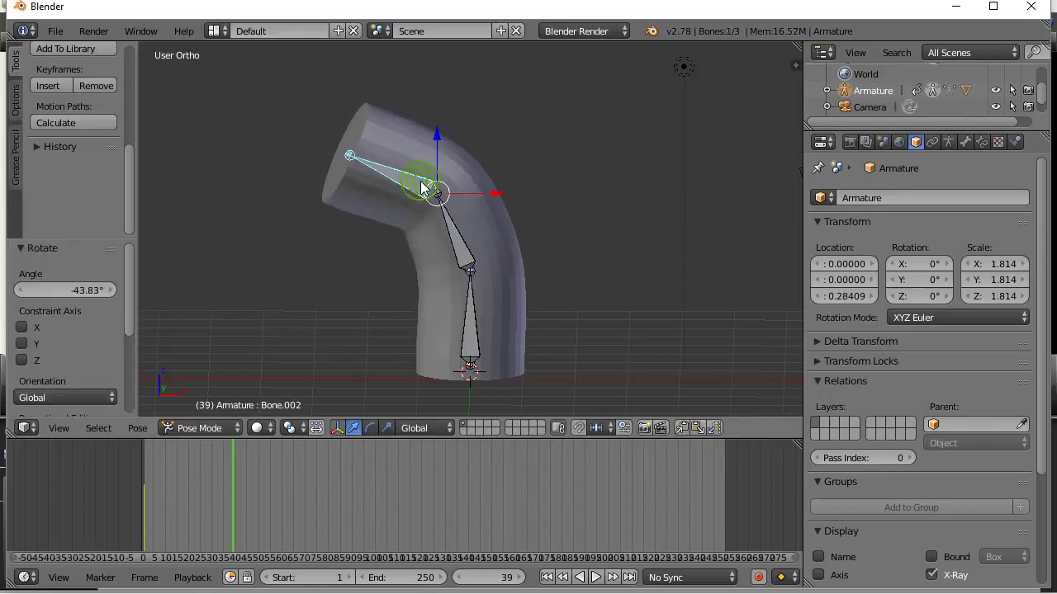
key("a")
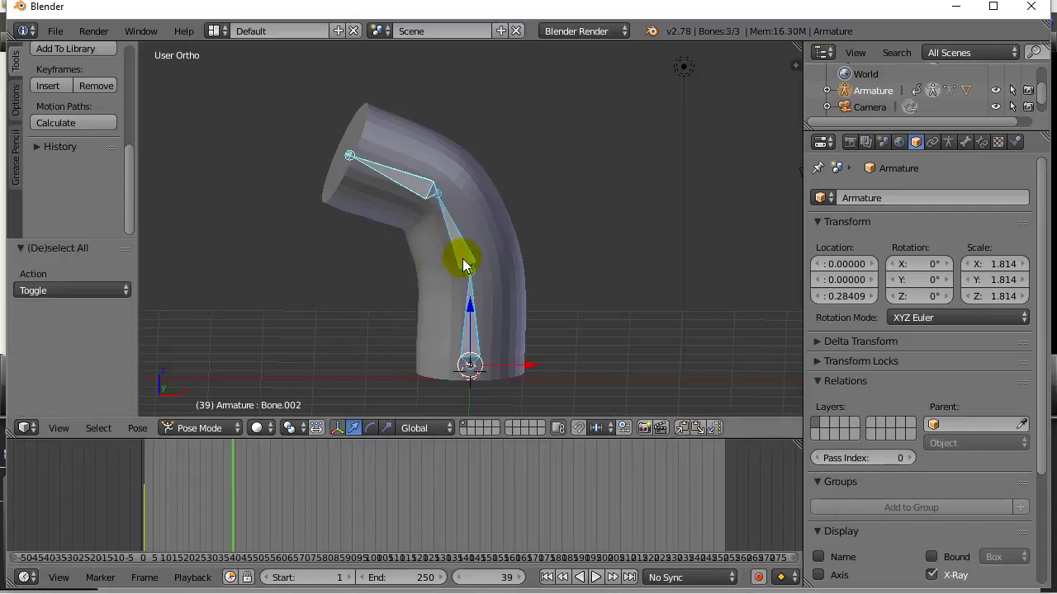
key("i")
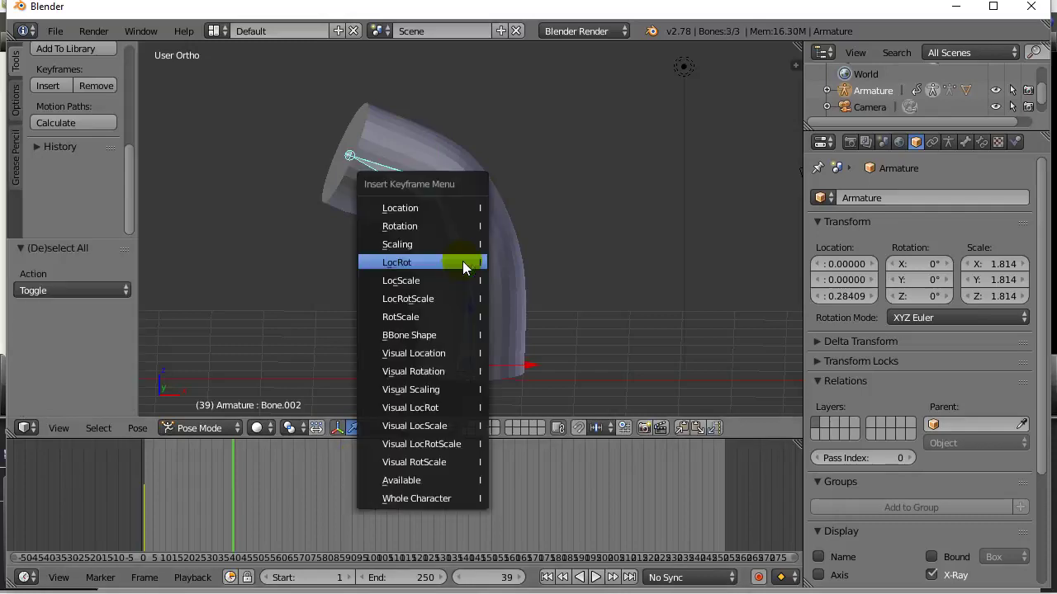
left_click(415, 263)
Step: At frame 79, bend the middle bone right, lay the top bone horizontal, and keyframe LocRot
left_click_drag(338, 484, 327, 503)
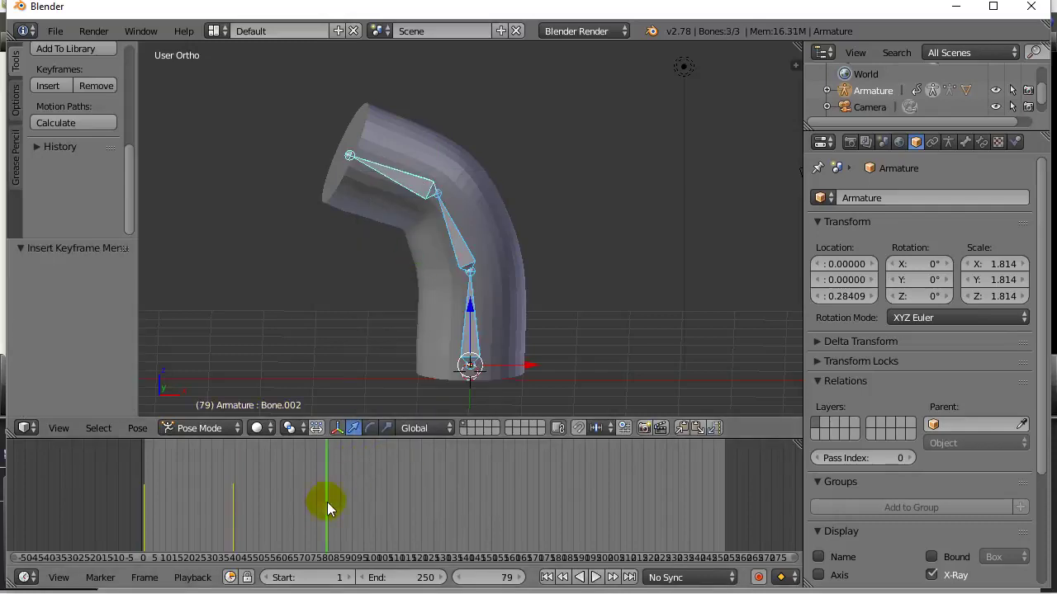
right_click(465, 252)
left_click_drag(460, 254, 479, 259)
left_click(484, 261)
right_click(528, 185)
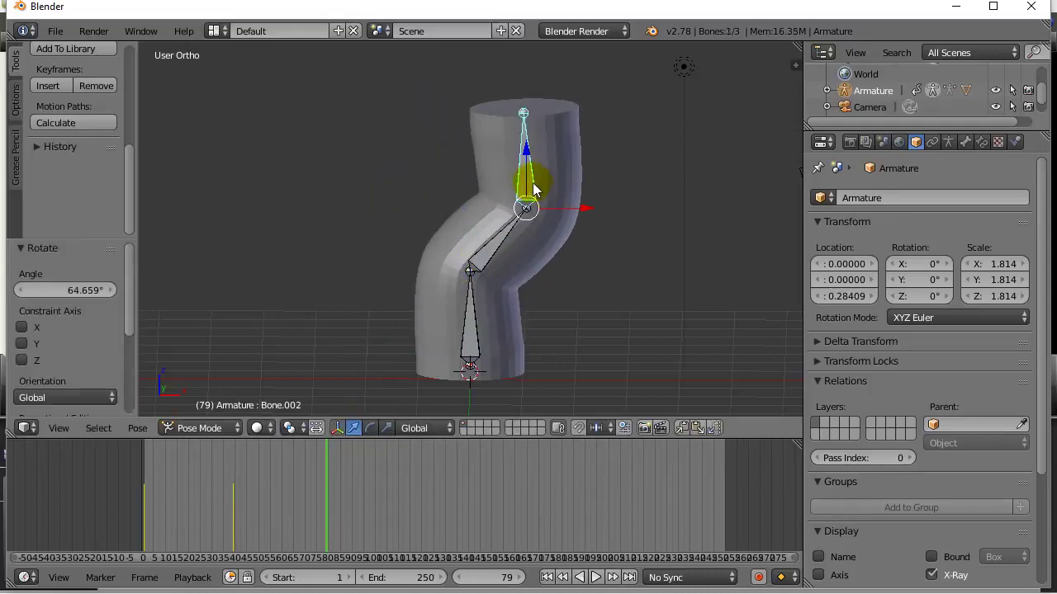
key("r")
left_click(555, 215)
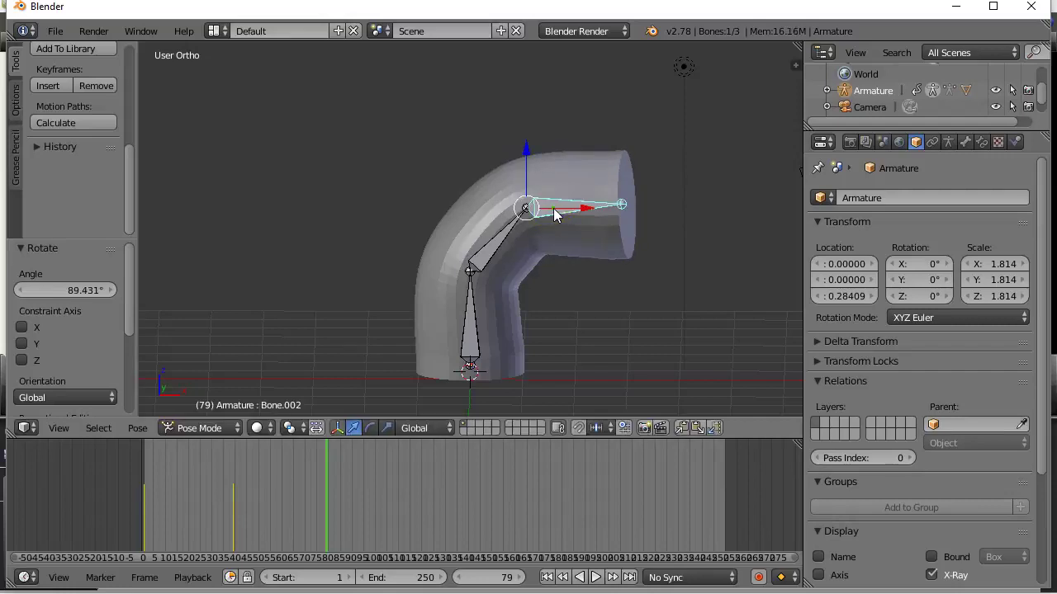
key("a")
key("a")
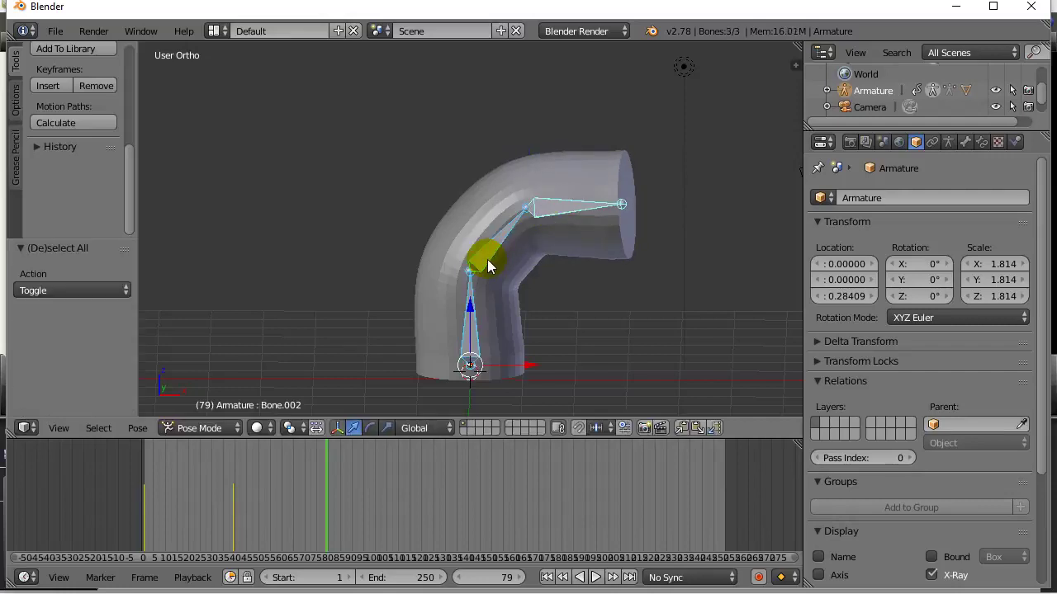
key("i")
left_click(484, 262)
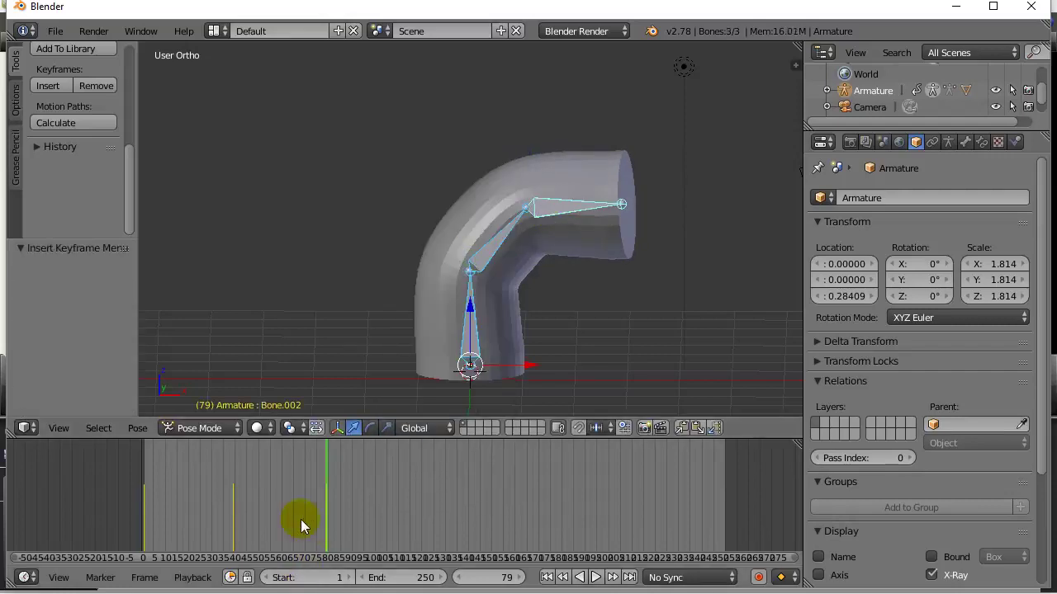
left_click_drag(146, 537, 317, 556)
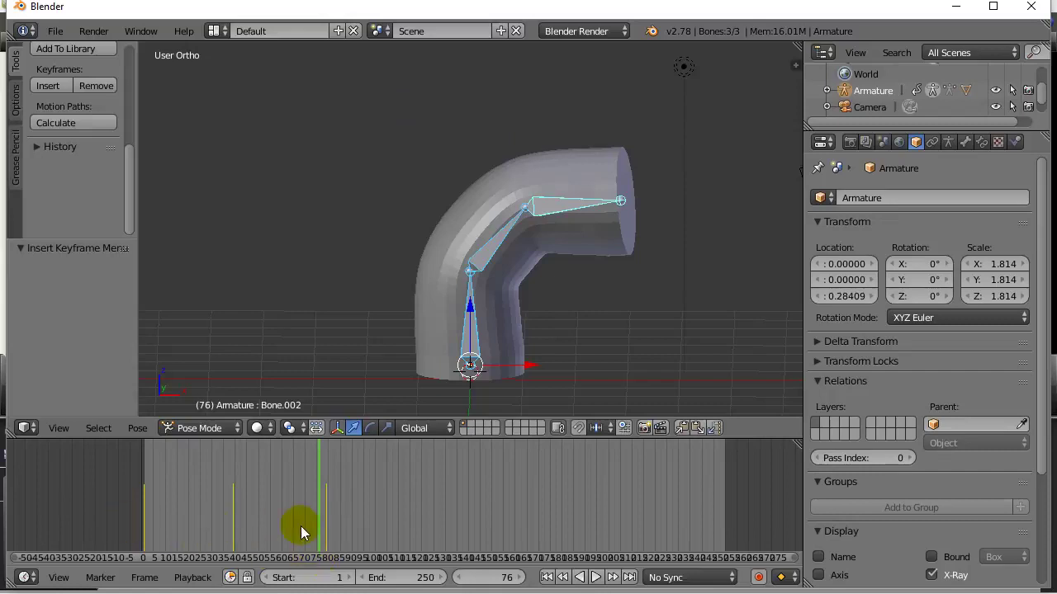